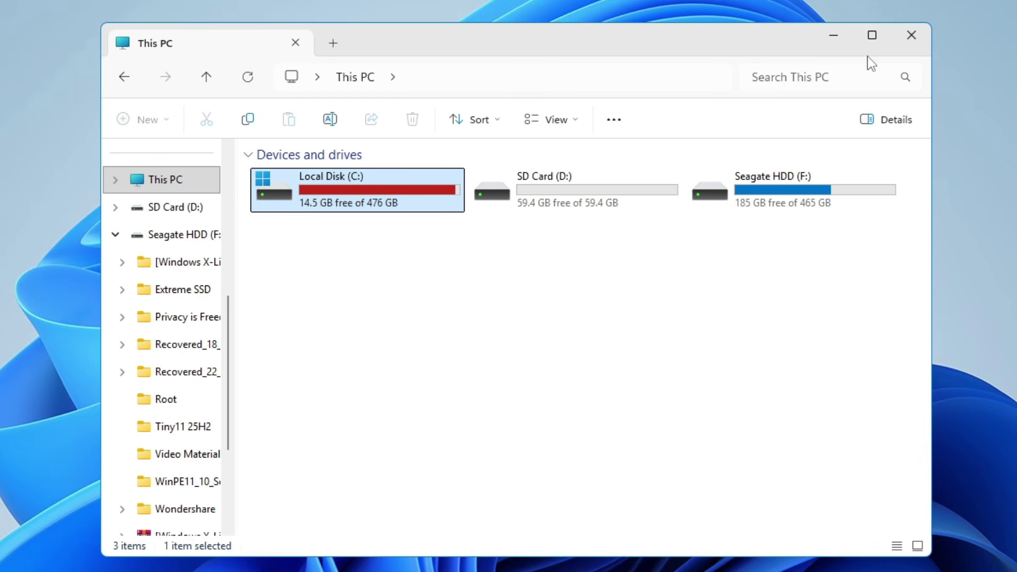
Open Local Disk (C:) and search it for size:gigantic.
double_click(377, 200)
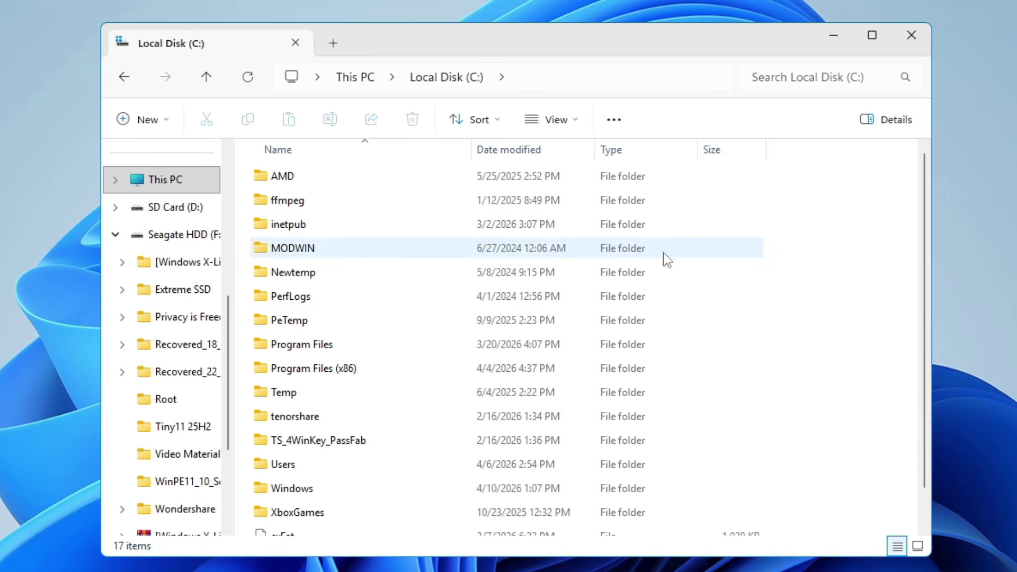
left_click(820, 78)
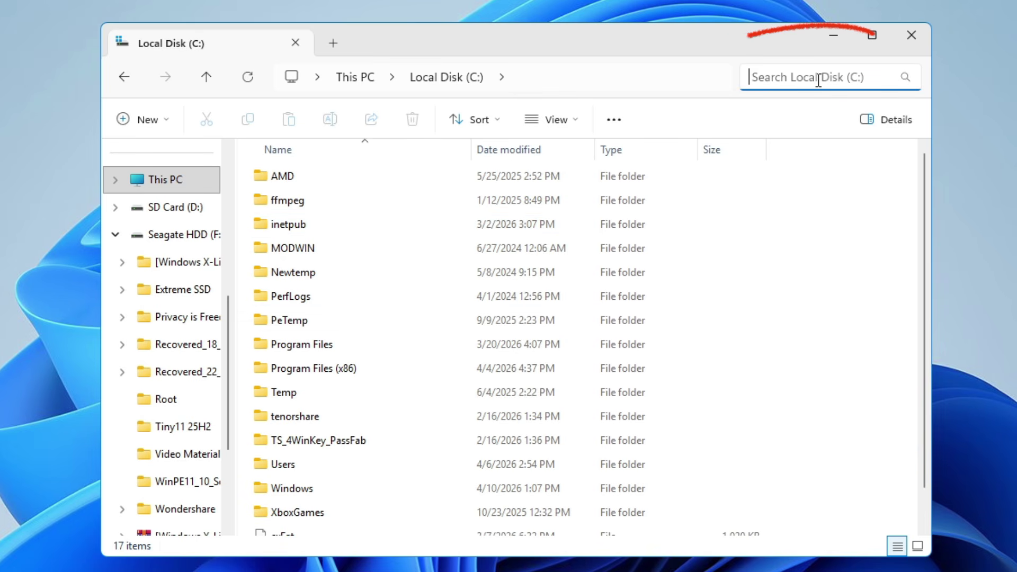
type("siz")
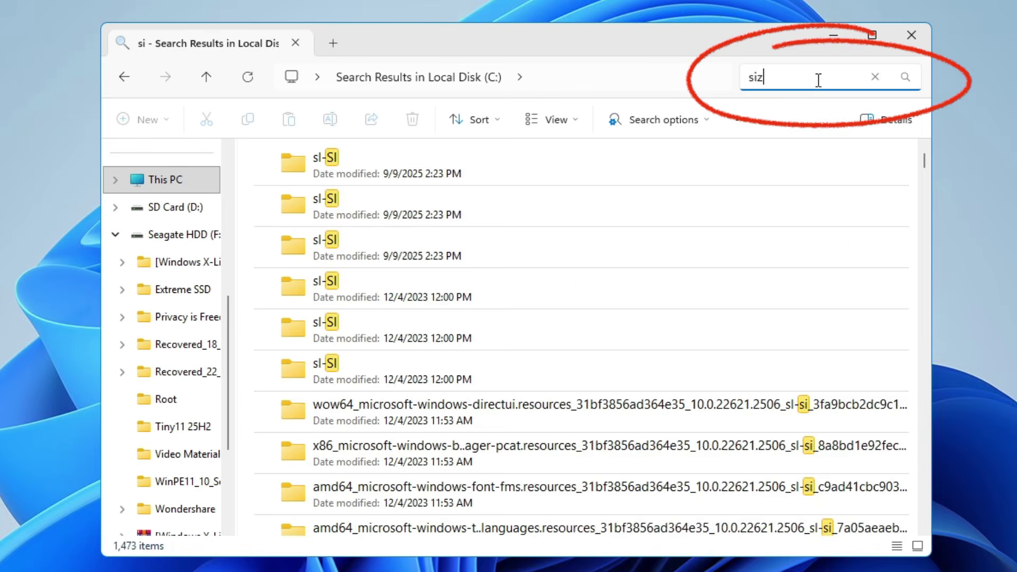
type("e:")
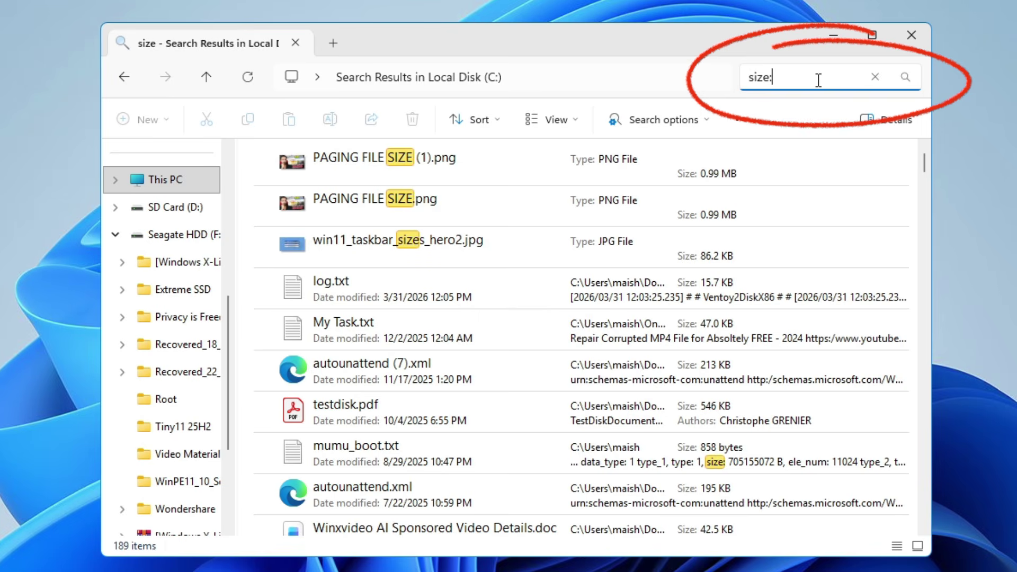
type("giga")
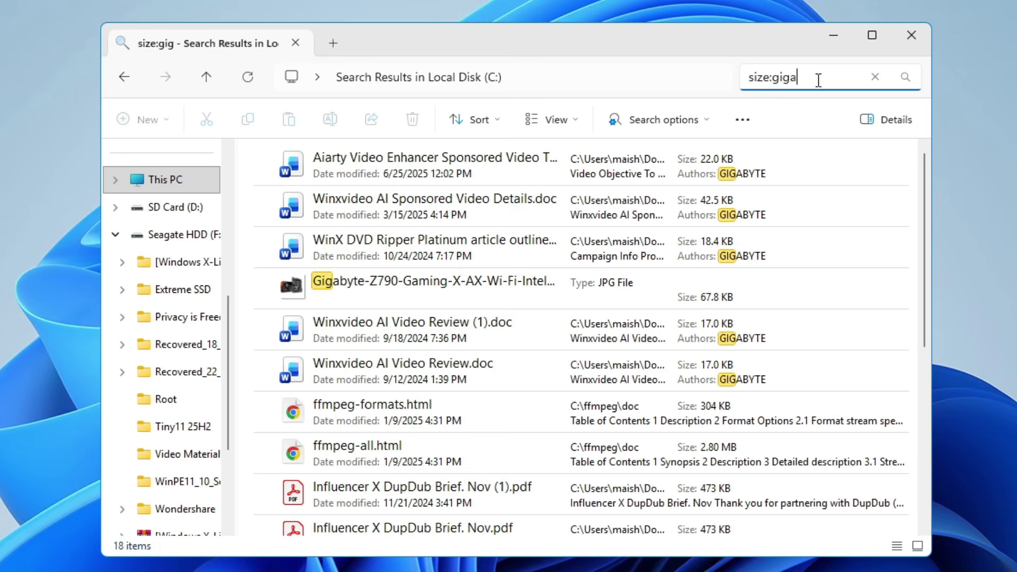
type("ntic")
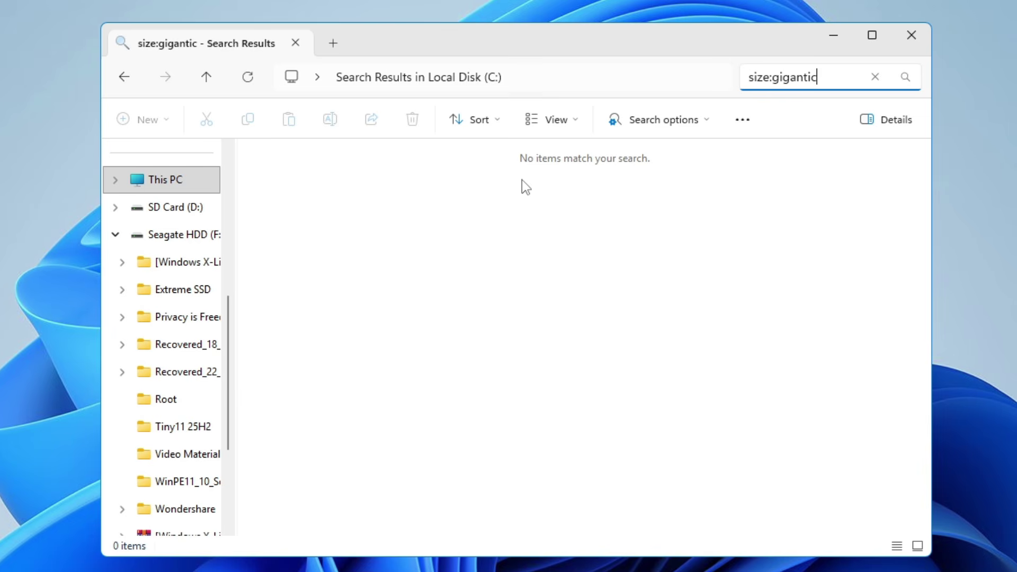
Change the C: drive search to size:huge and look through the large files it lists.
key("BackSpace")
key("BackSpace")
key("BackSpace")
key("BackSpace")
key("BackSpace")
key("BackSpace")
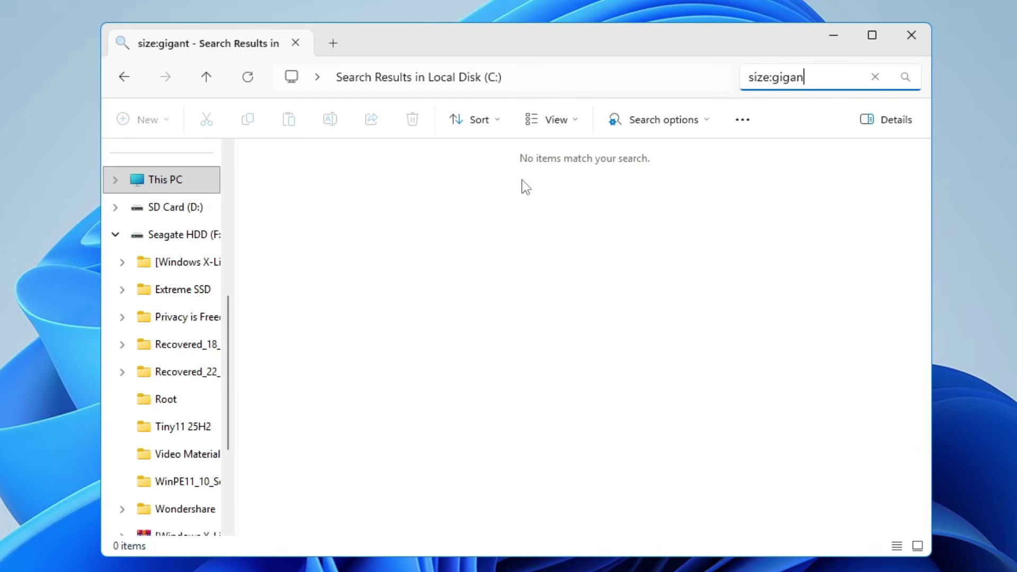
key("BackSpace")
key("BackSpace")
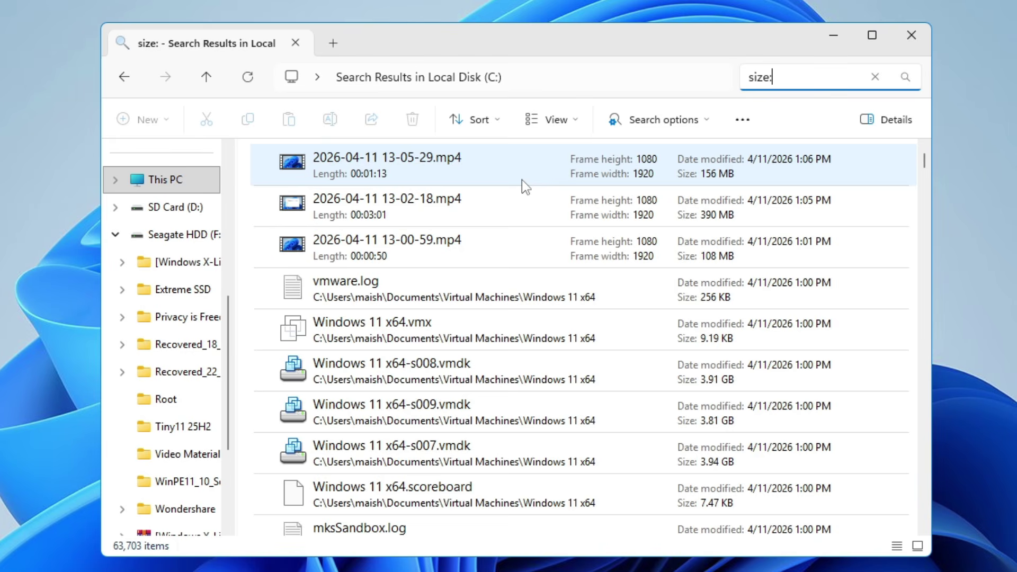
type("huge")
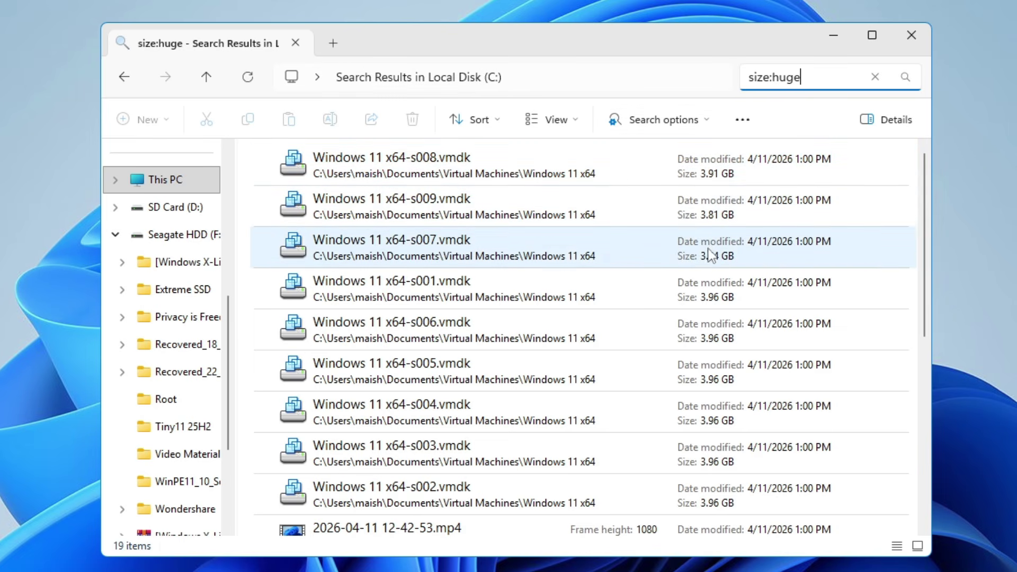
scroll(711, 263, "down", 6)
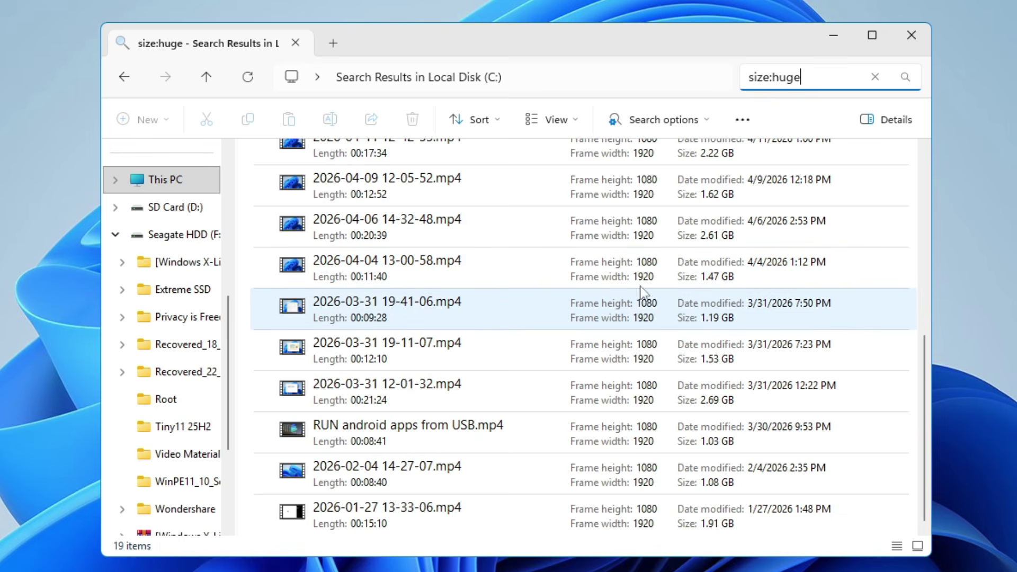
scroll(377, 347, "up", 5)
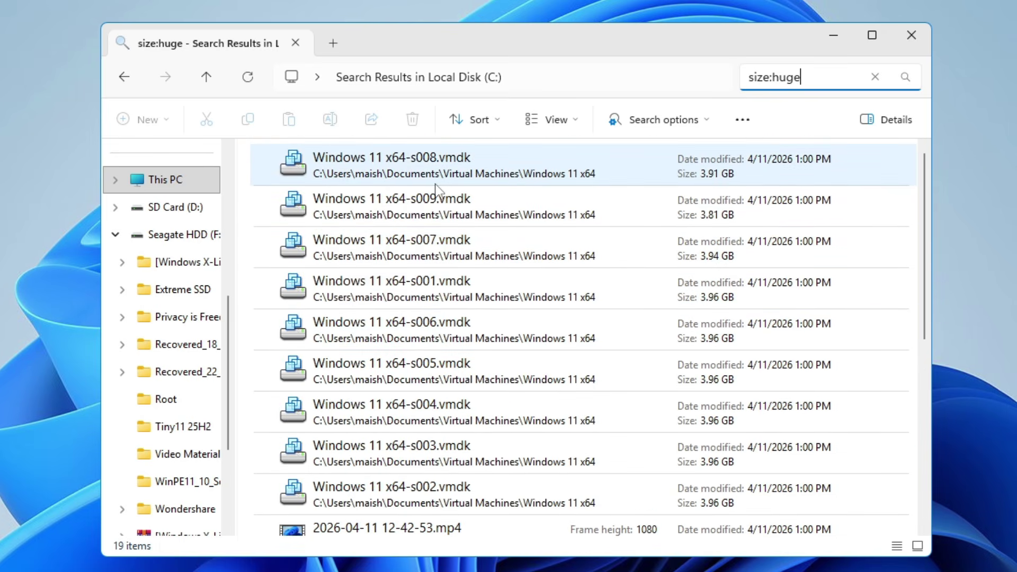
scroll(439, 212, "down", 3)
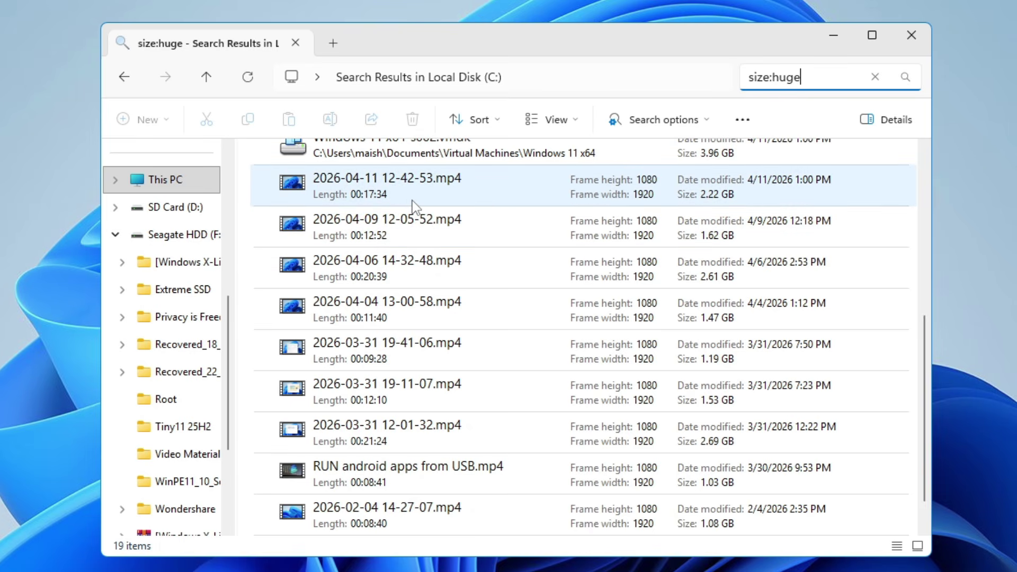
scroll(431, 249, "up", 3)
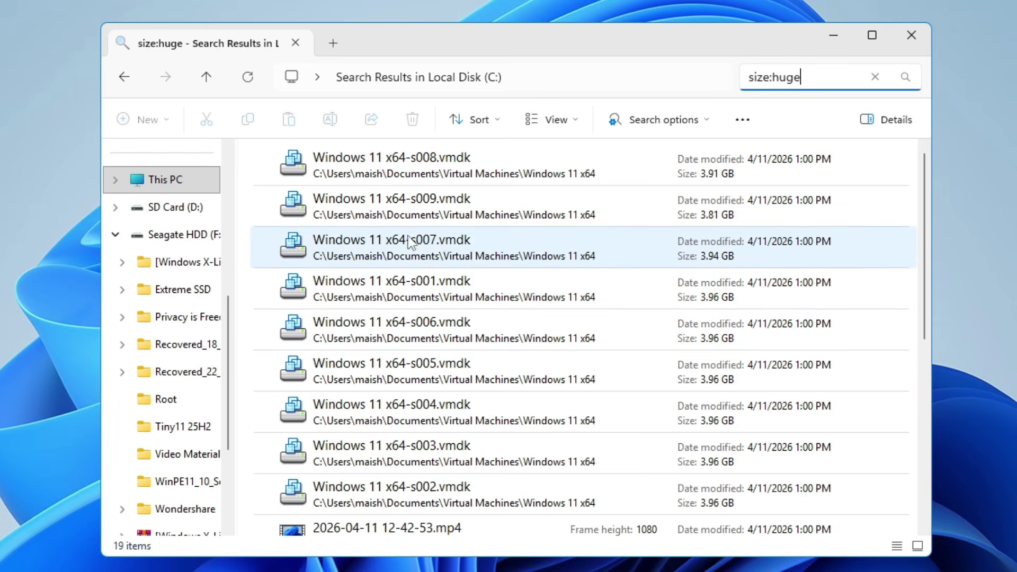
Permanently delete the eight virtual disk files listed from Windows 11 x64-s009.vmdk through Windows 11 x64-s002.vmdk.
left_click(687, 172)
left_click(686, 200)
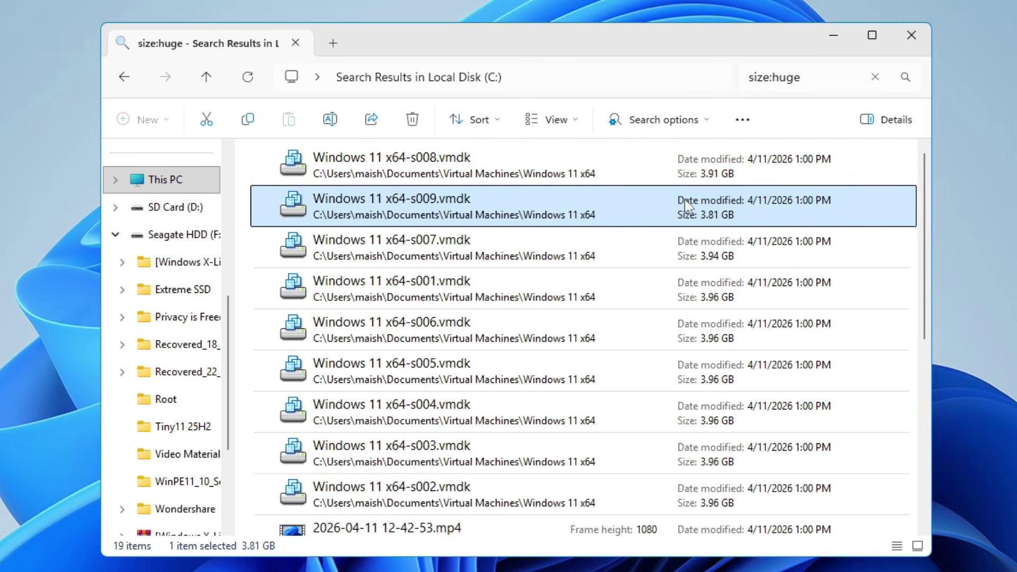
key("shift+Down")
key("shift+Down")
key("shift+Down")
key("shift+Down")
key("shift+Down")
key("shift+Down")
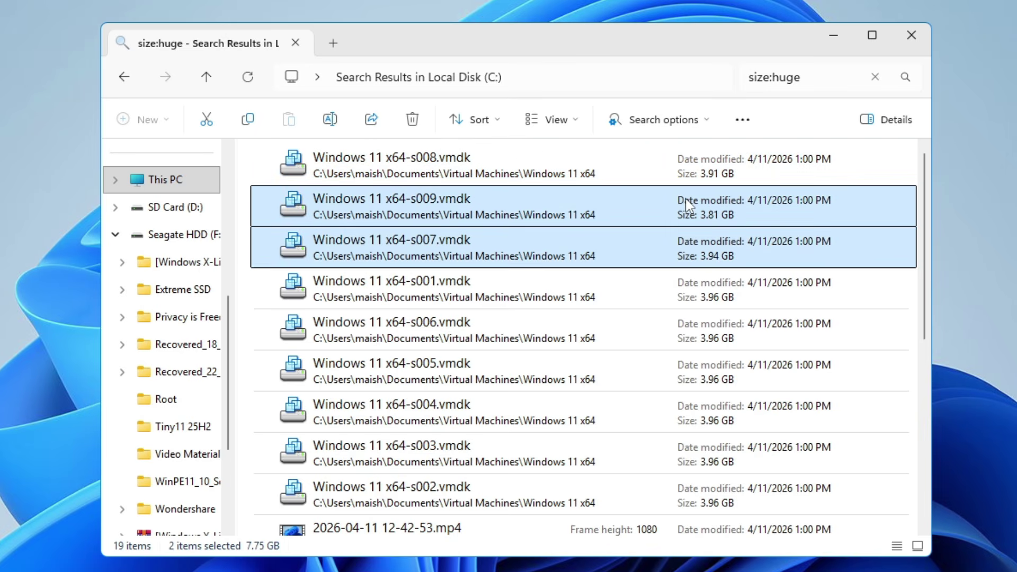
key("shift+Down")
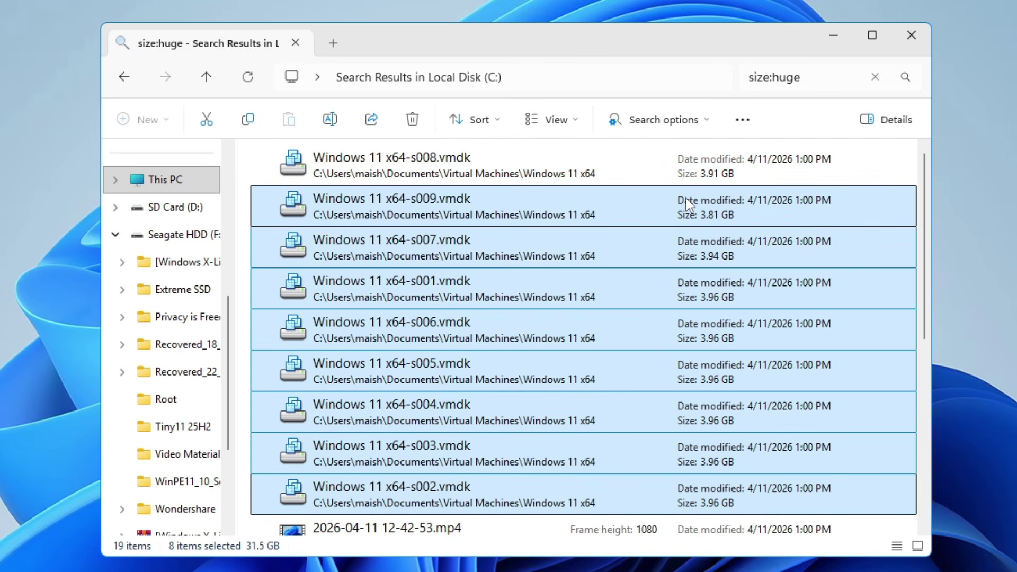
key("shift+Delete")
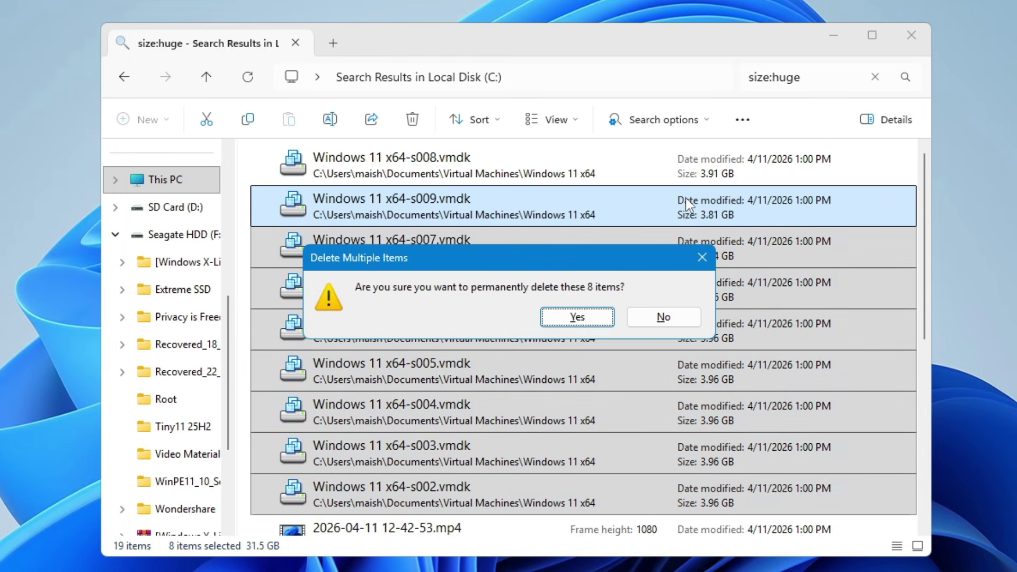
left_click(567, 316)
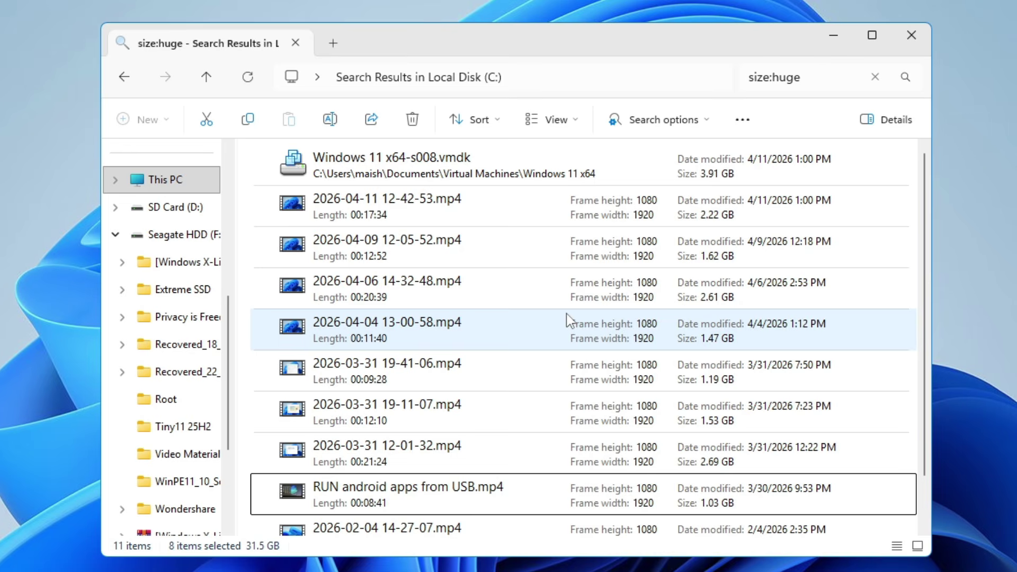
Permanently delete the video RUN android apps from USB.mp4 from the huge-file results.
left_click(439, 215)
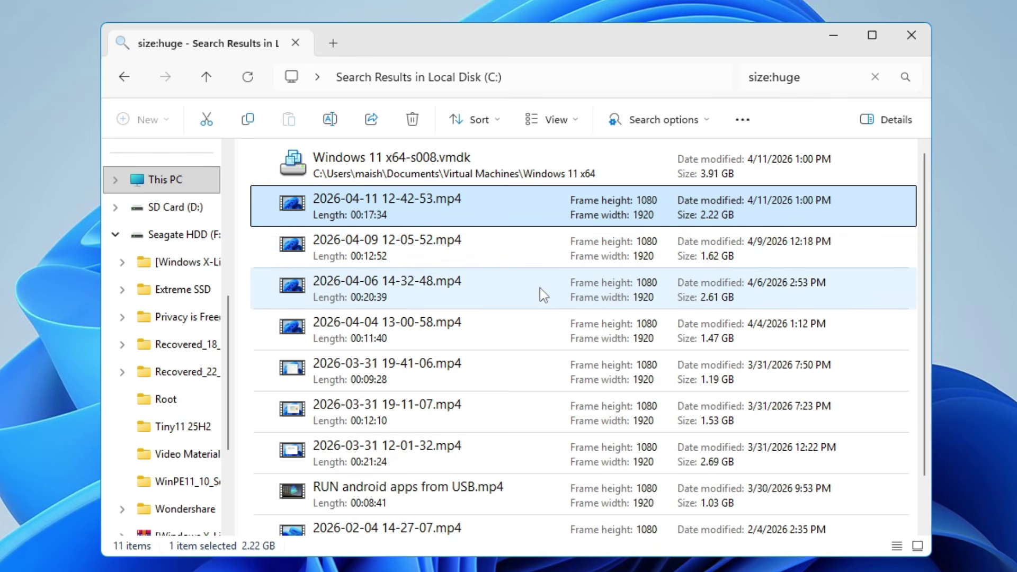
left_click(412, 248)
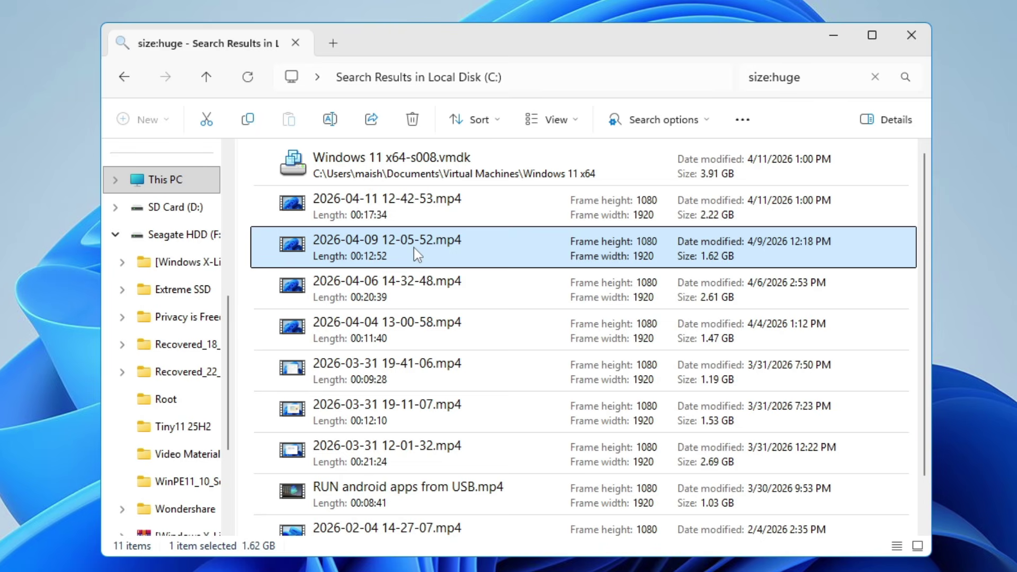
scroll(419, 260, "down", 1)
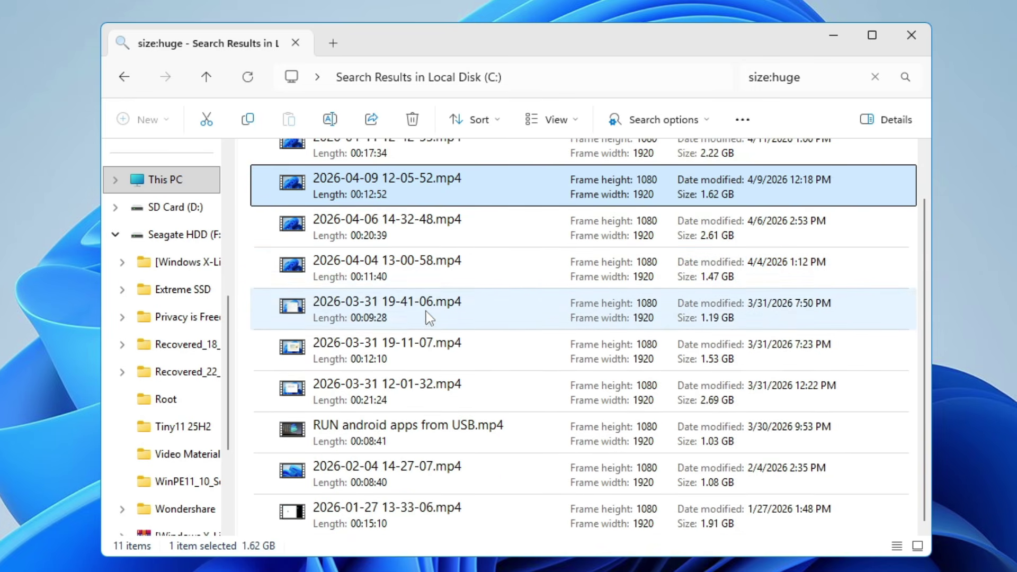
left_click(448, 432)
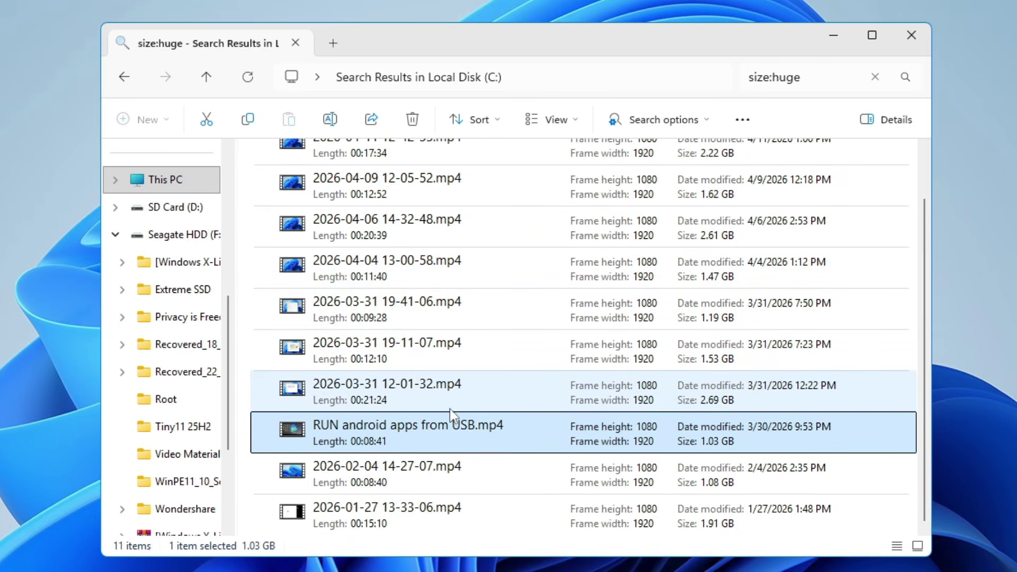
key("shift+Delete")
key("Escape")
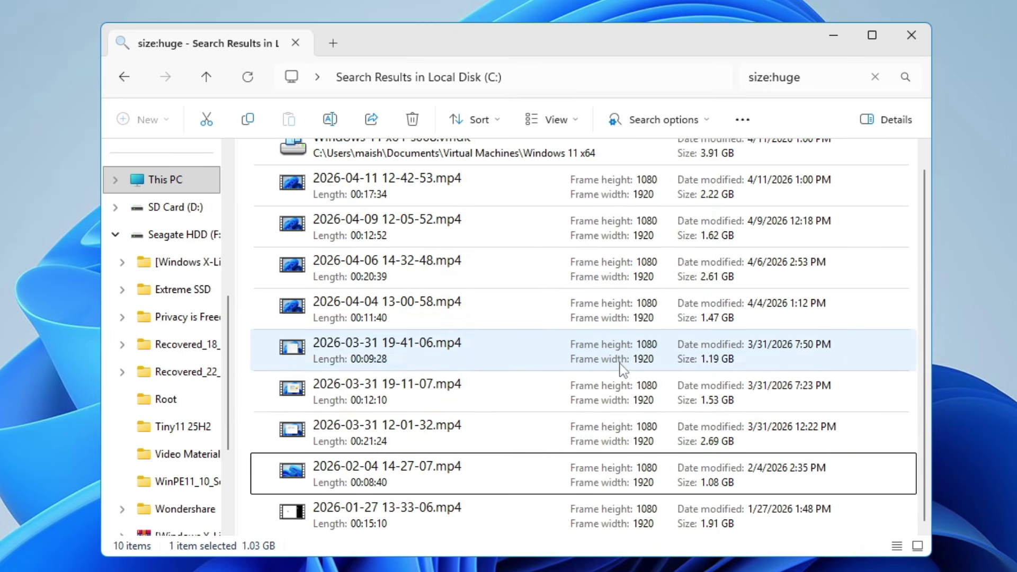
Return to the root of Local Disk (C:) and permanently delete the tenorshare and TS_4WinKey_PassFab folders.
left_click(180, 182)
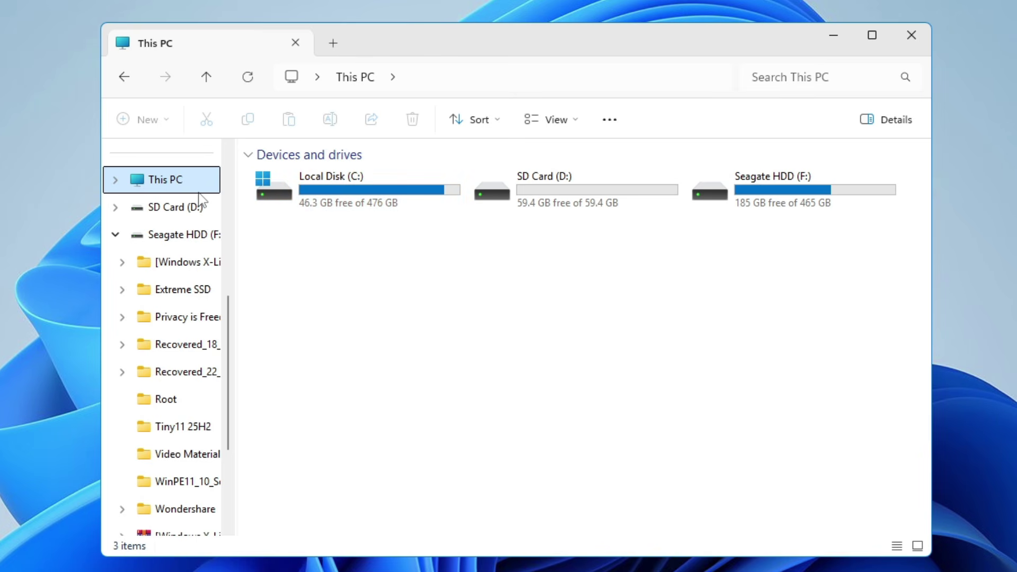
double_click(354, 194)
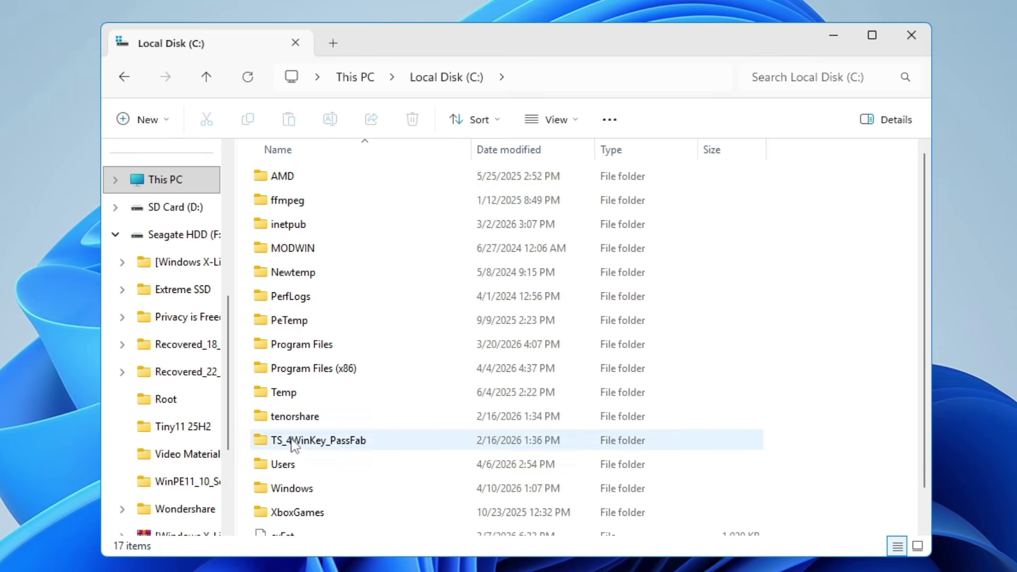
scroll(328, 256, "down", 1)
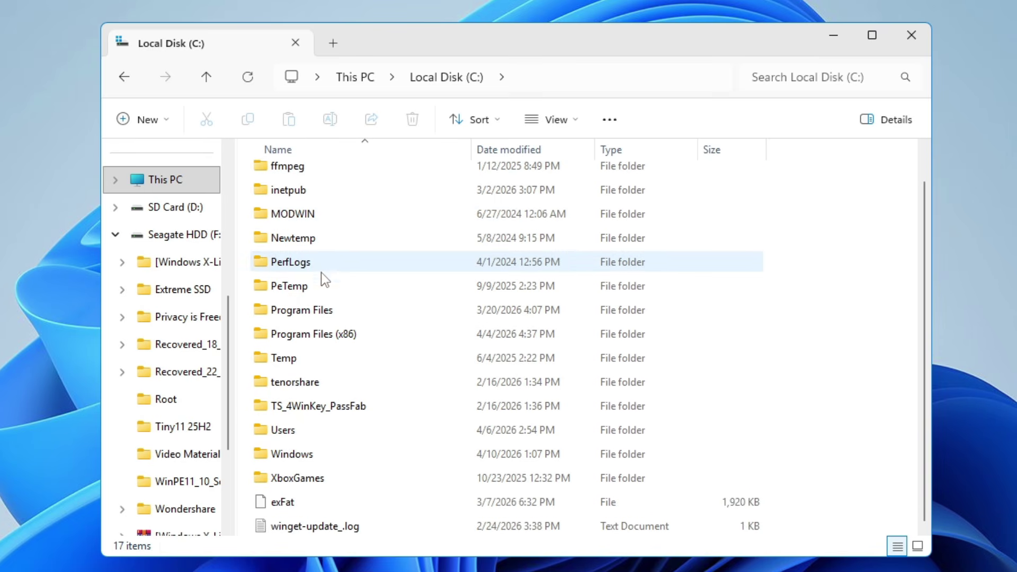
left_click(307, 390)
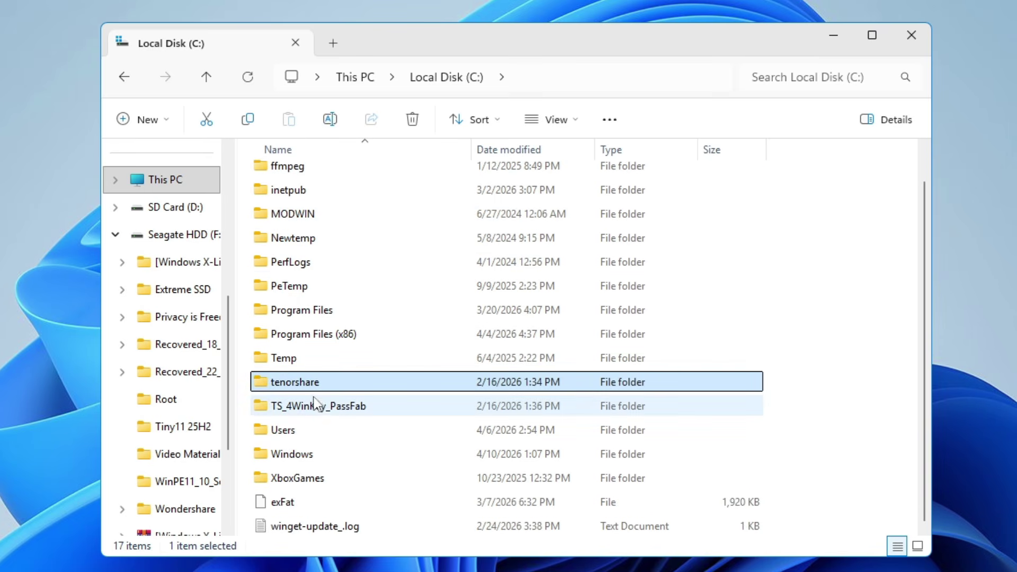
left_click(310, 408)
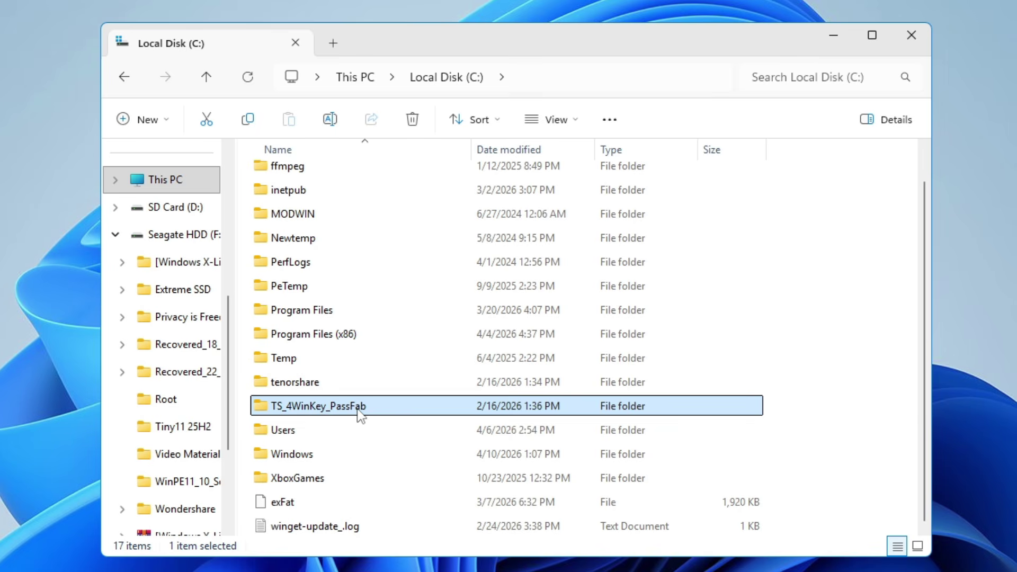
left_click(309, 386)
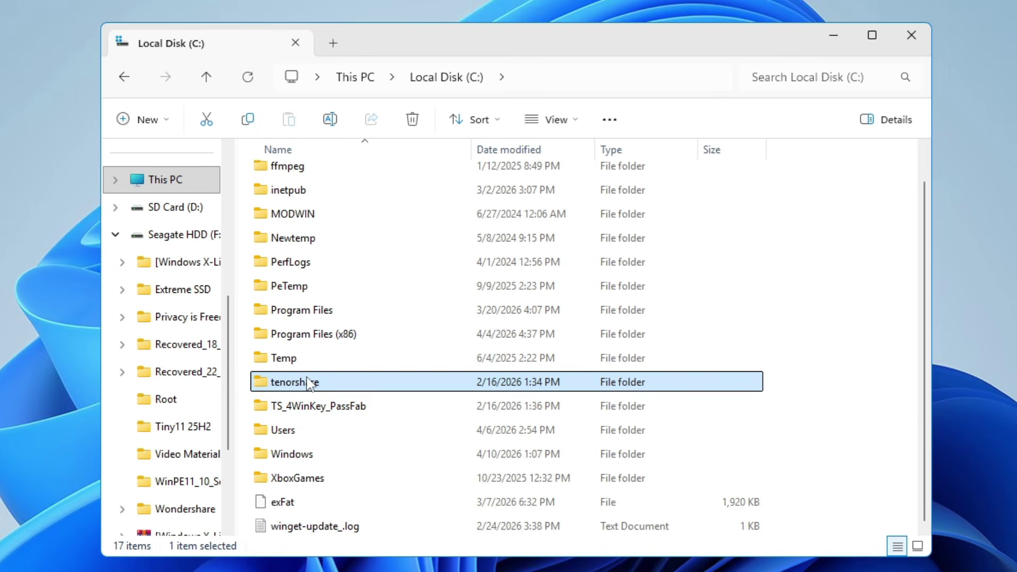
mouse_move(309, 384)
key("shift+Down")
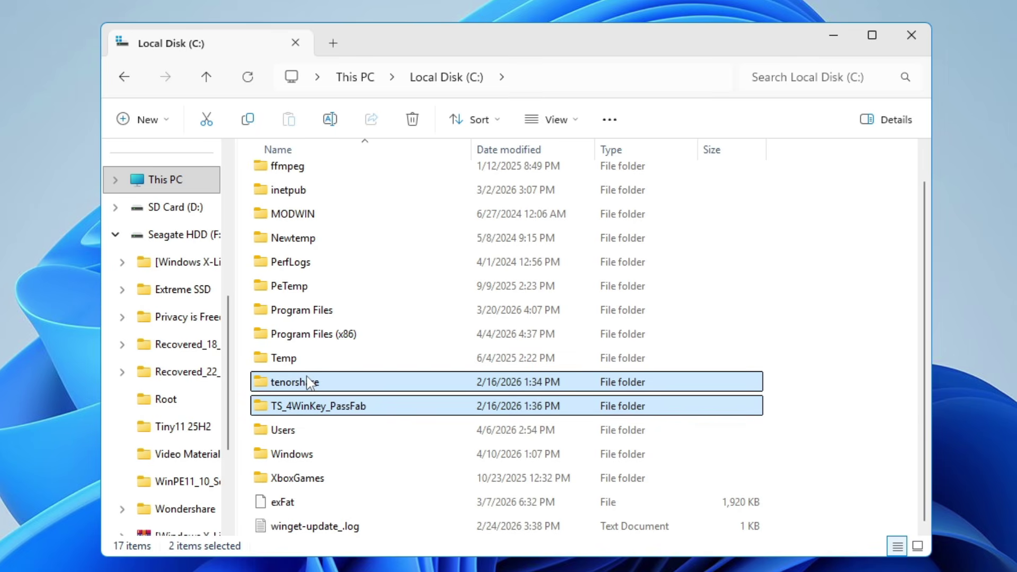
key("shift+Delete")
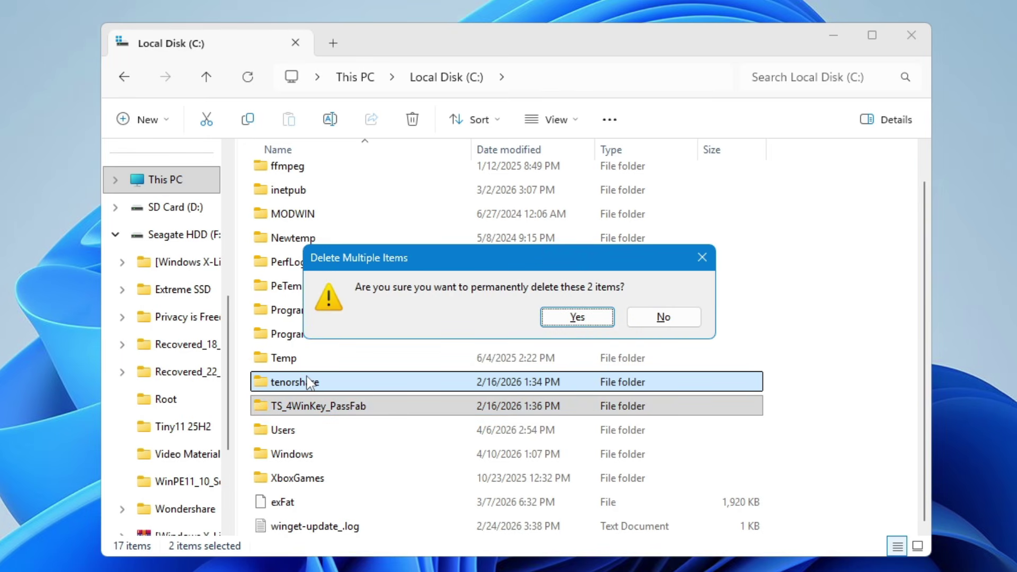
key("Return")
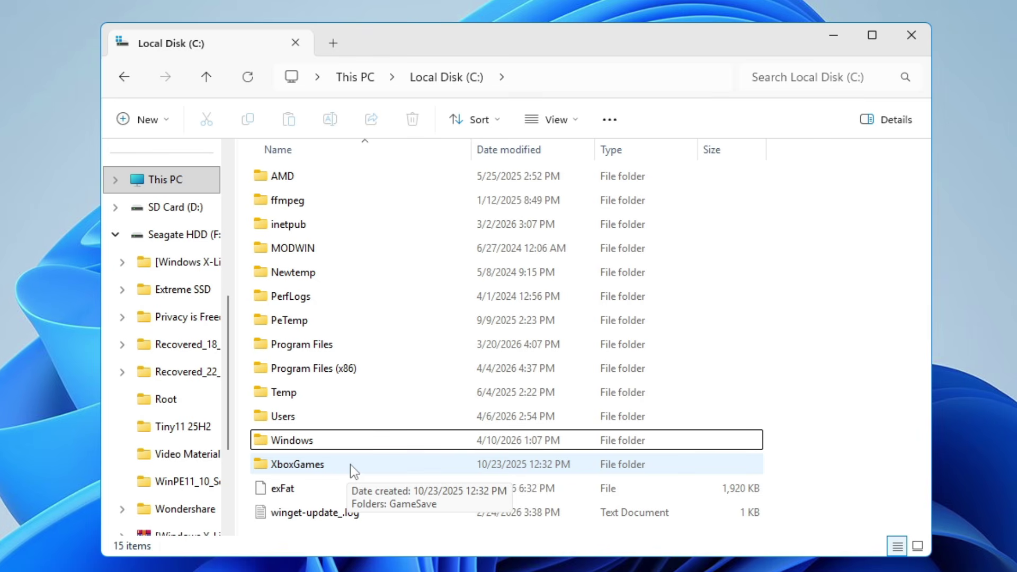
Open the SoftwareDistribution folder inside the Windows folder on the C: drive.
double_click(306, 444)
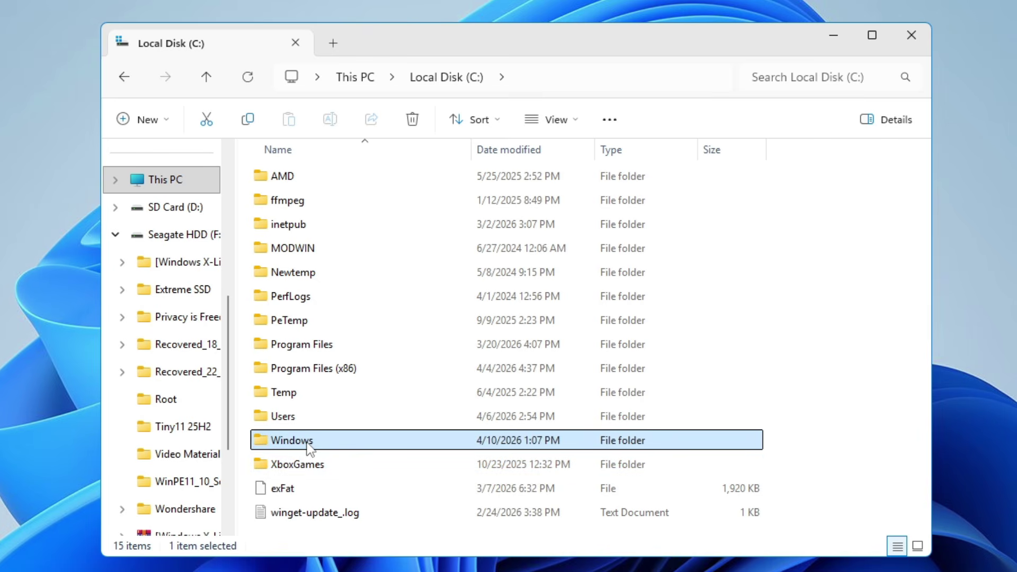
left_click(353, 342)
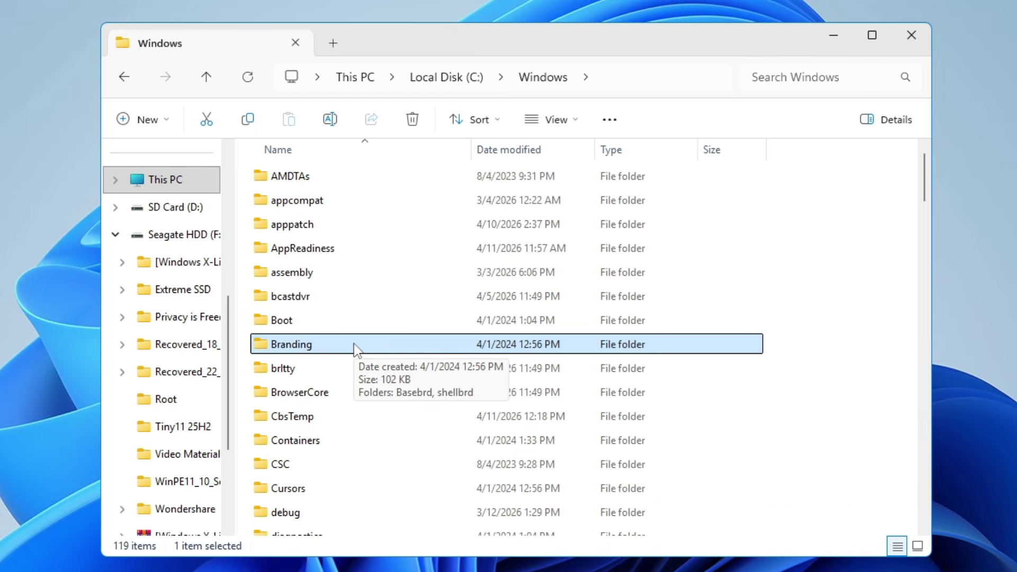
key("s")
key("s")
key("s")
key("s")
key("s")
key("s")
key("s")
key("s")
key("s")
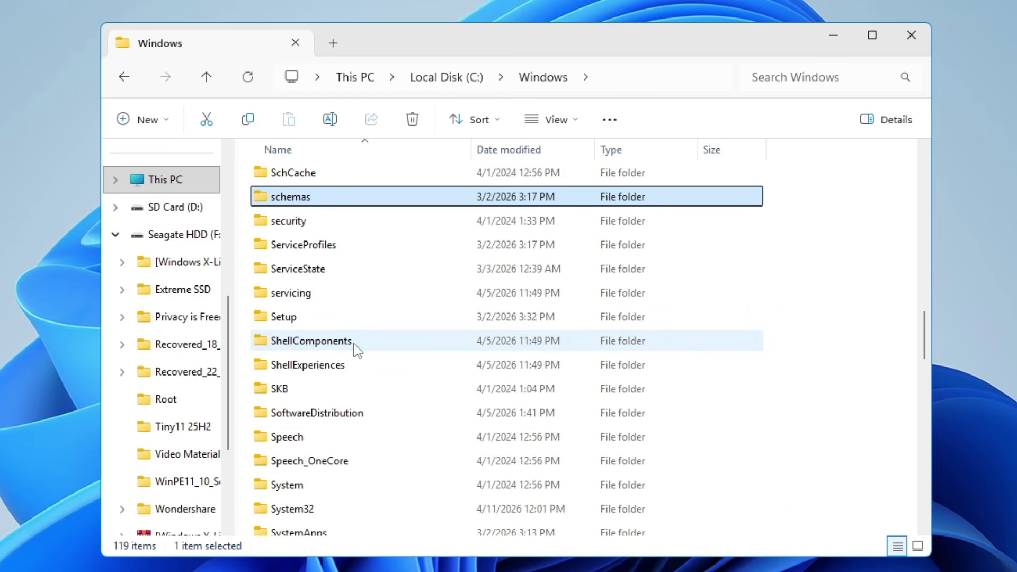
key("s")
key("s")
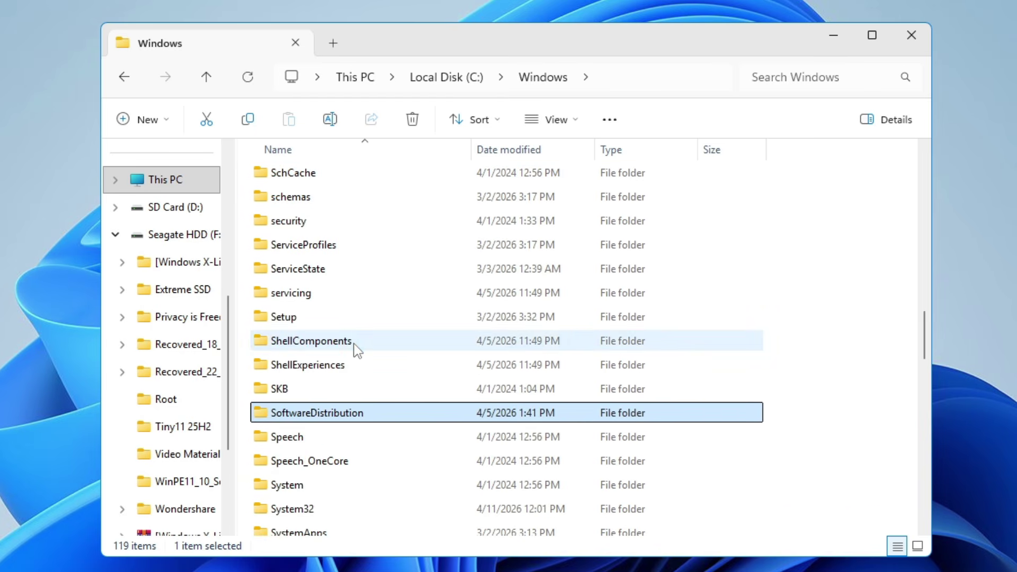
double_click(441, 411)
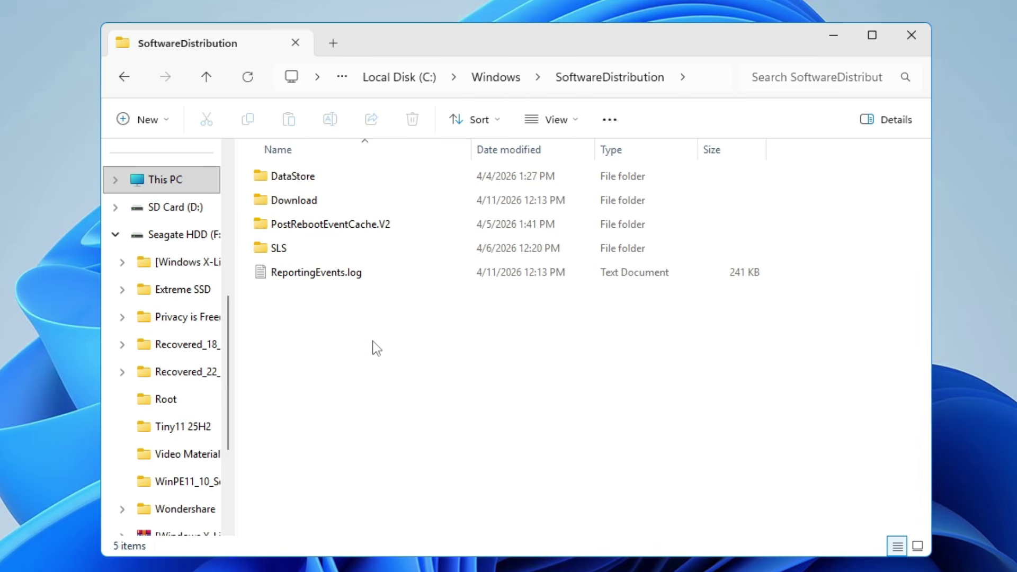
Permanently delete everything in SoftwareDistribution, from DataStore to ReportingEvents.log, and close the file window.
left_click_drag(373, 339, 320, 175)
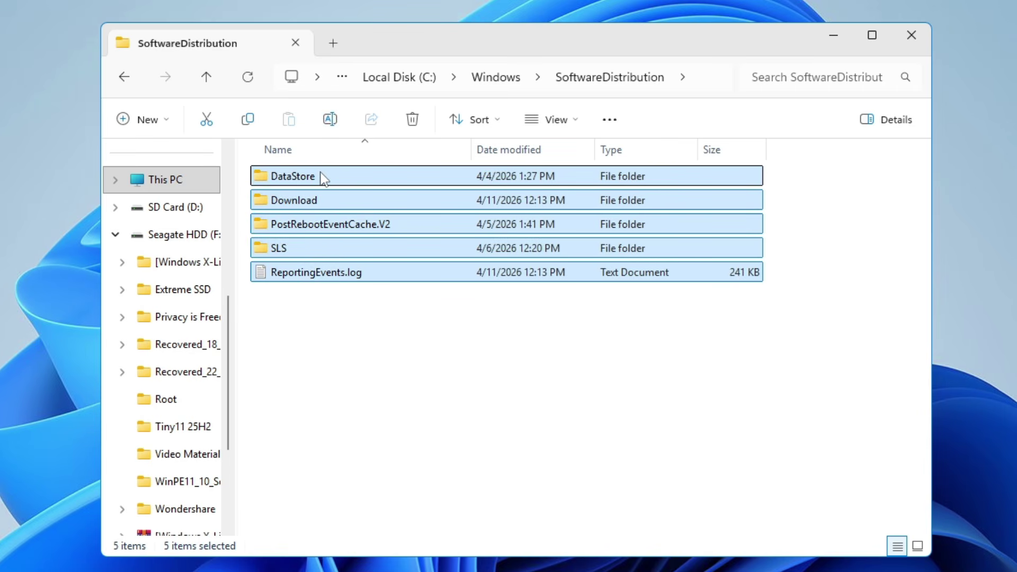
key("shift+Delete")
left_click(558, 323)
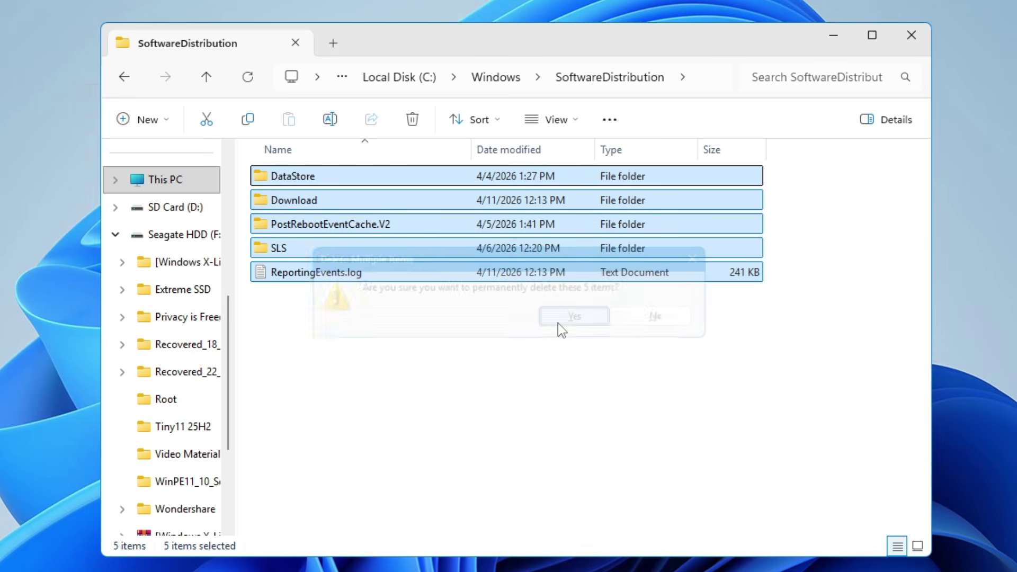
left_click(60, 226)
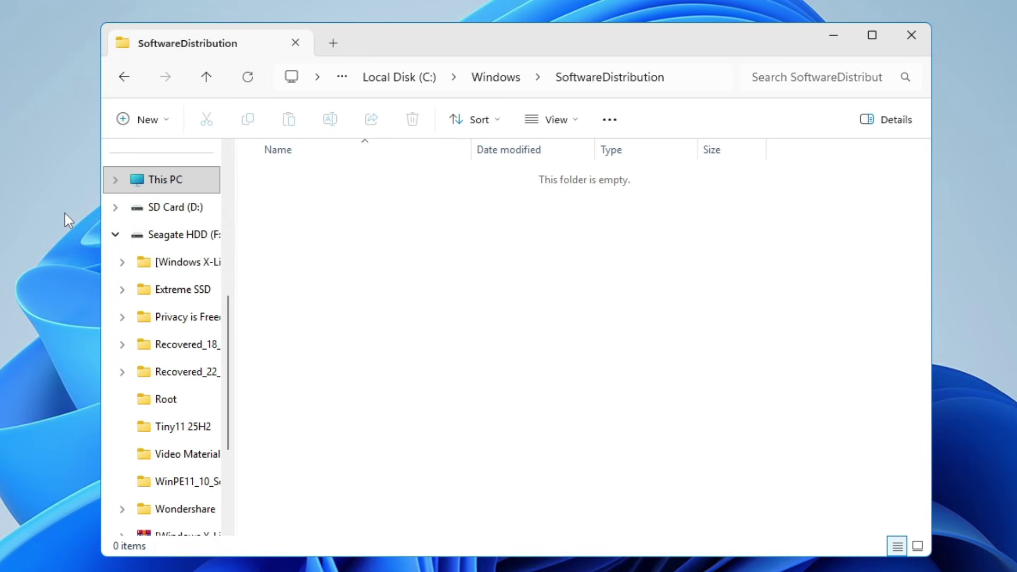
left_click(910, 36)
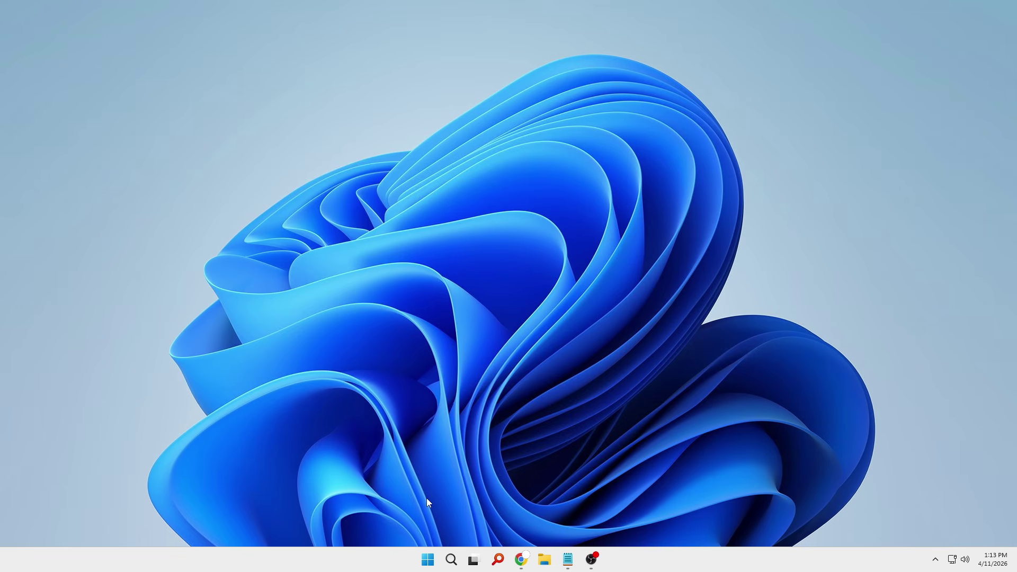
Open the System > Storage page in Windows Settings and review the space used per category on Local Disk (C:).
right_click(427, 561)
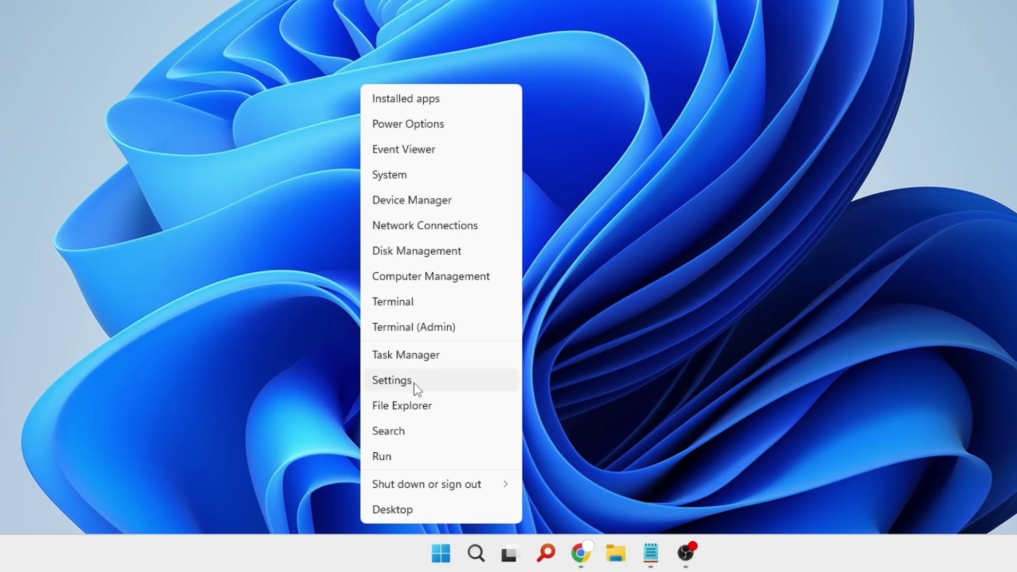
left_click(356, 413)
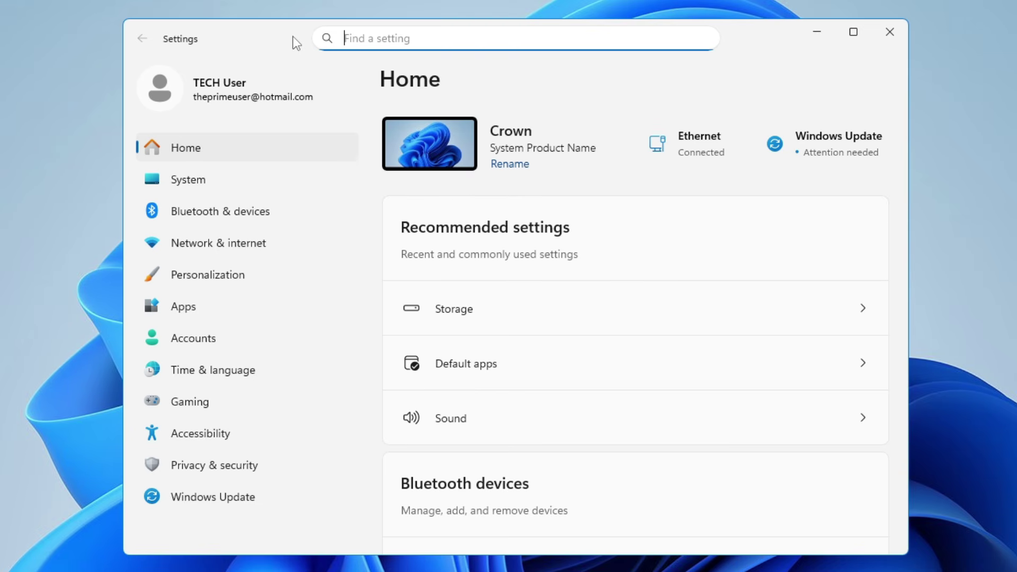
left_click(200, 180)
scroll(518, 364, "down", 4)
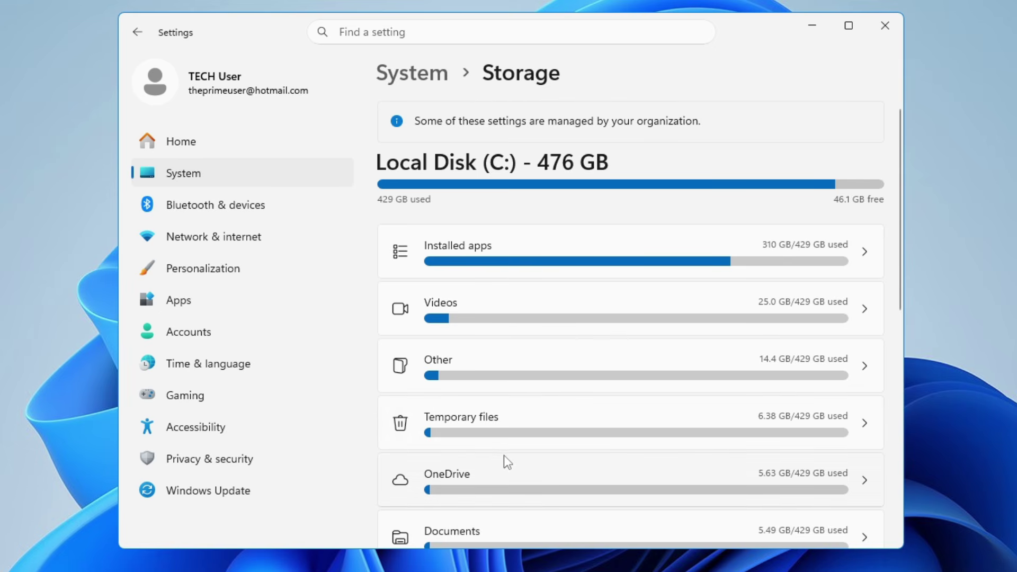
scroll(518, 447, "down", 2)
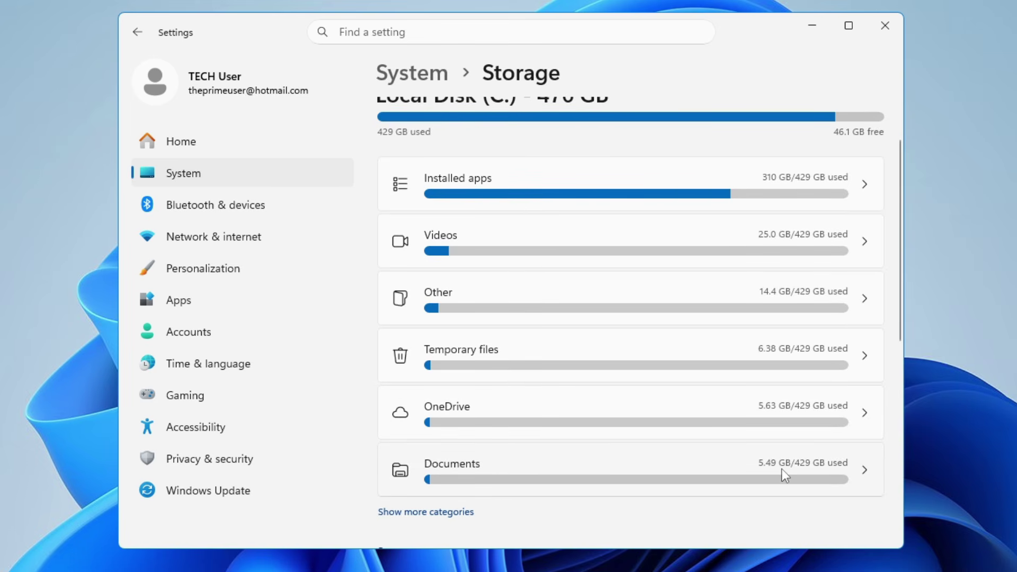
View the contents of the Documents folder from its storage category, close it and return to the Storage overview.
left_click(728, 479)
left_click(439, 207)
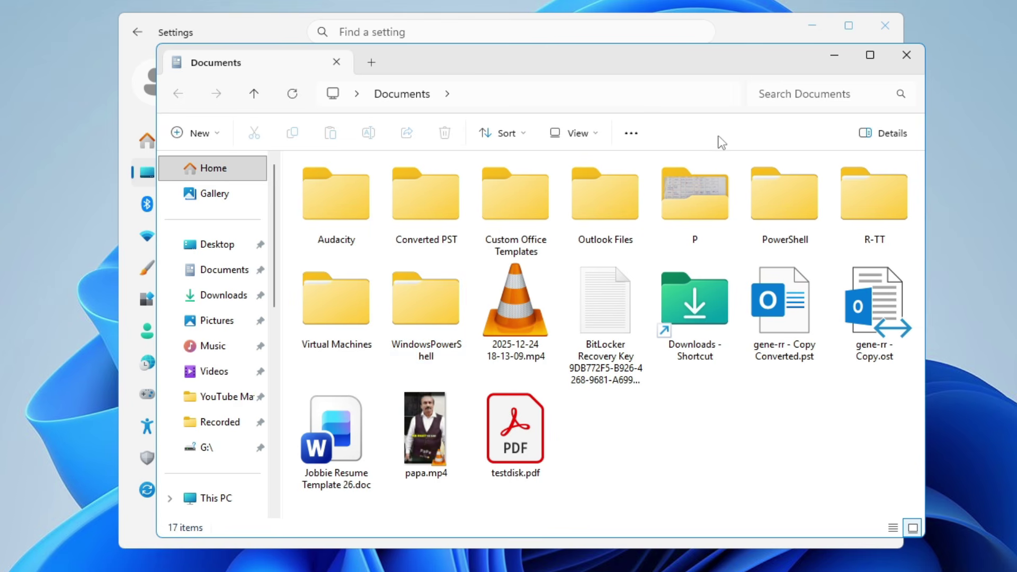
left_click(915, 55)
left_click(138, 34)
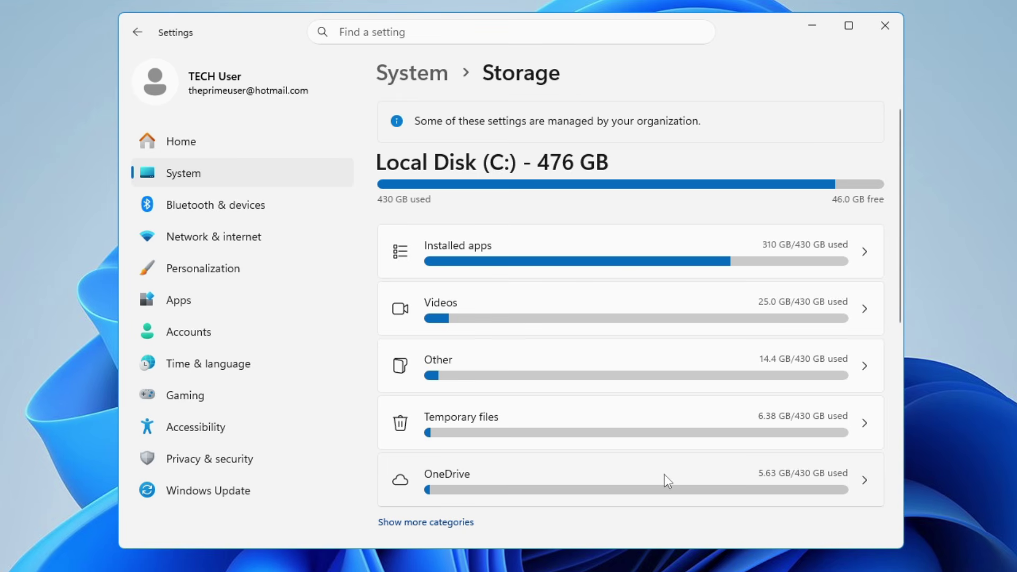
In Temporary files, additionally mark Recycle Bin and Diagnostic data viewer database files for removal, leaving Downloads unselected.
left_click(517, 419)
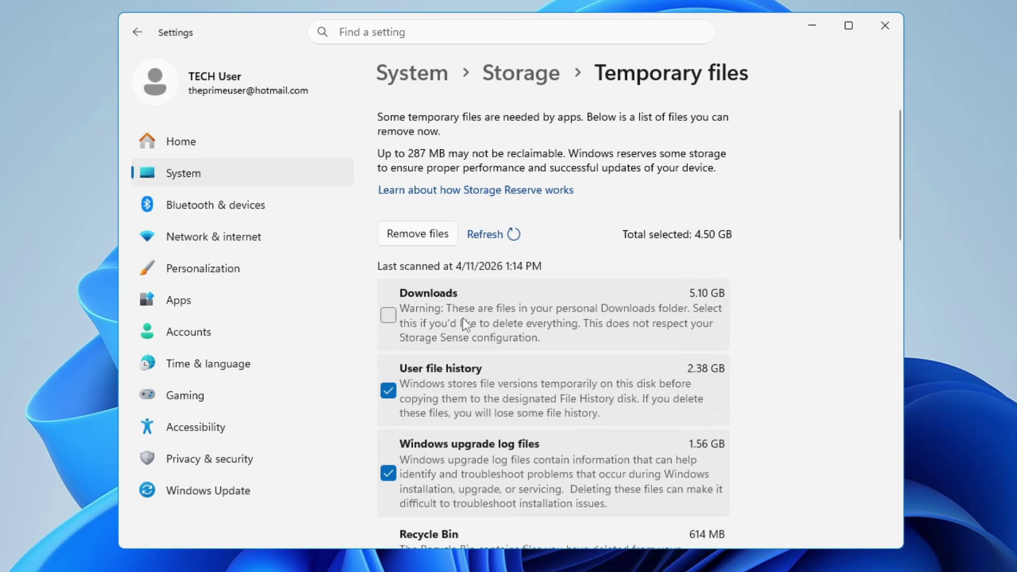
scroll(462, 318, "down", 3)
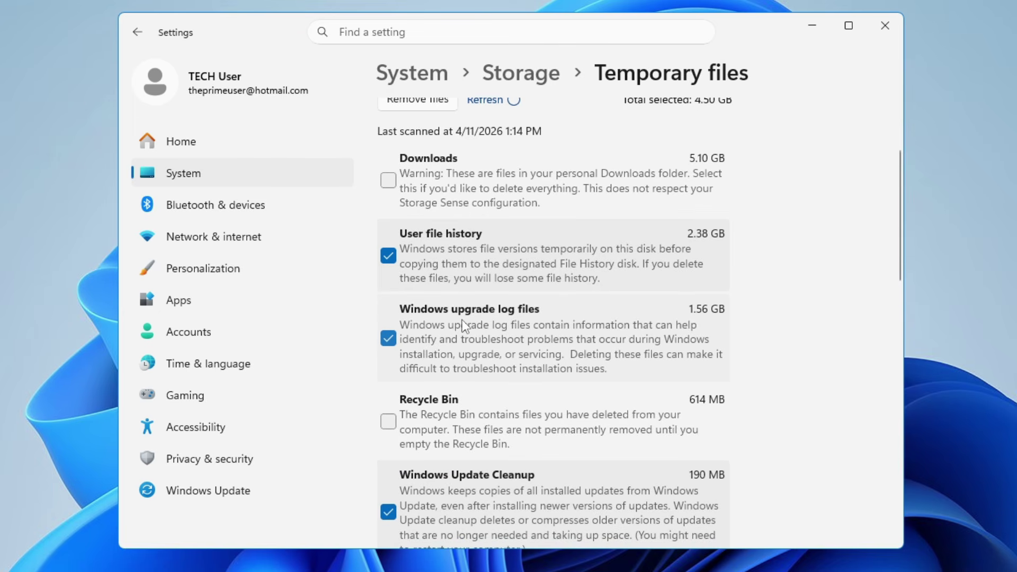
scroll(462, 320, "down", 1)
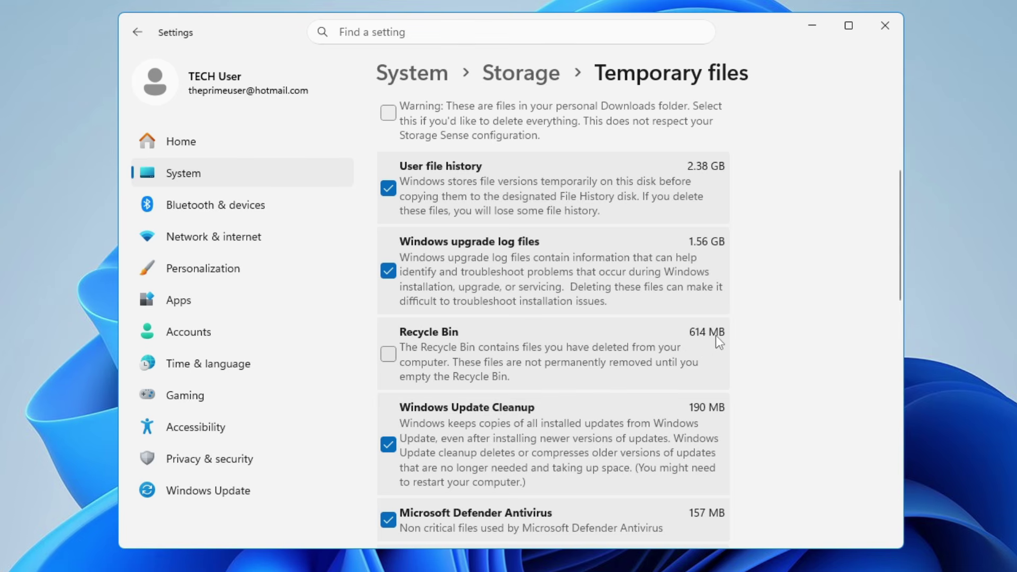
scroll(502, 293, "down", 3)
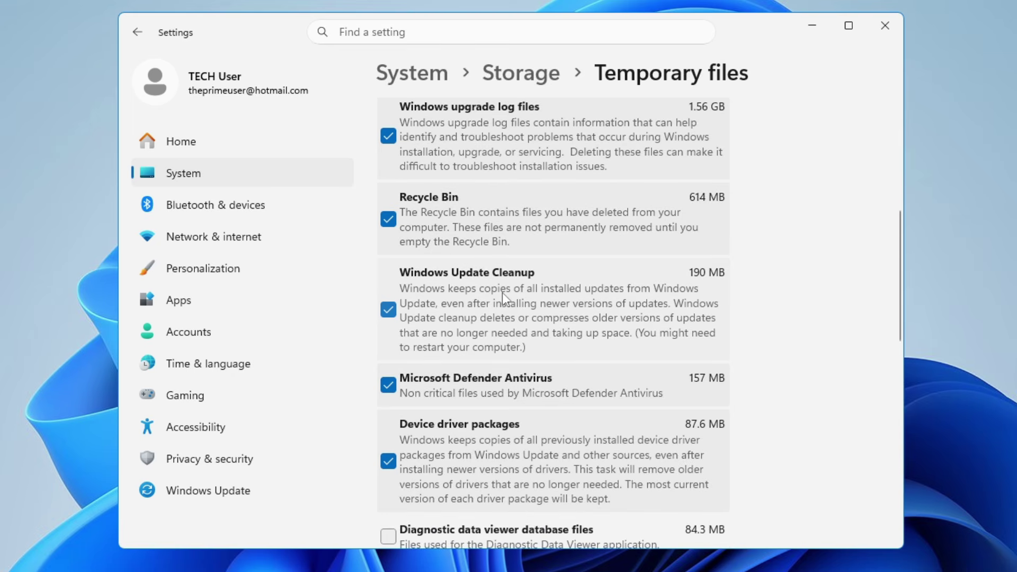
scroll(485, 325, "down", 2)
scroll(483, 350, "down", 2)
left_click(456, 261)
scroll(478, 463, "down", 2)
scroll(466, 392, "up", 10)
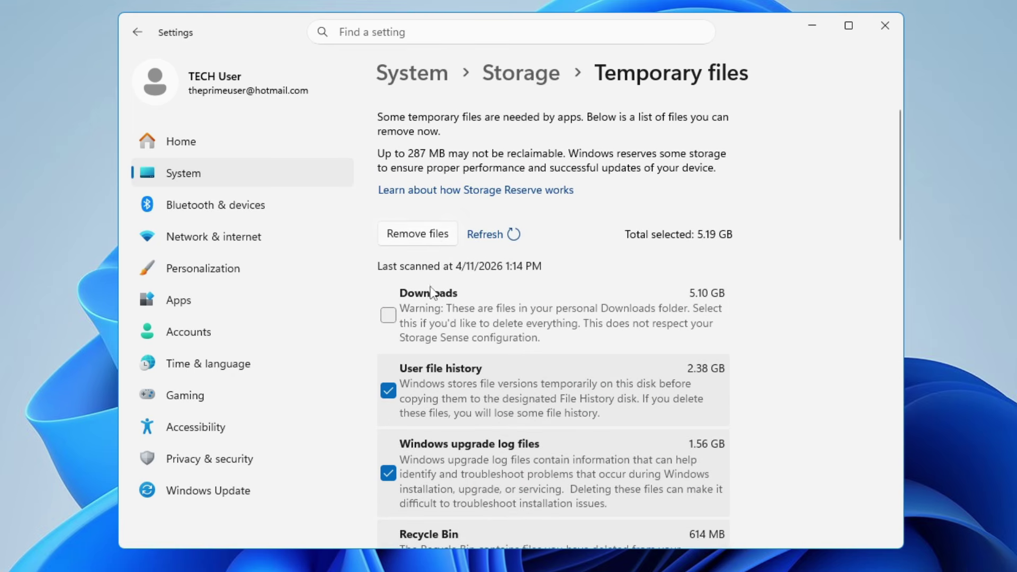
Remove the selected temporary files and return to the Storage overview.
left_click(439, 236)
left_click(450, 326)
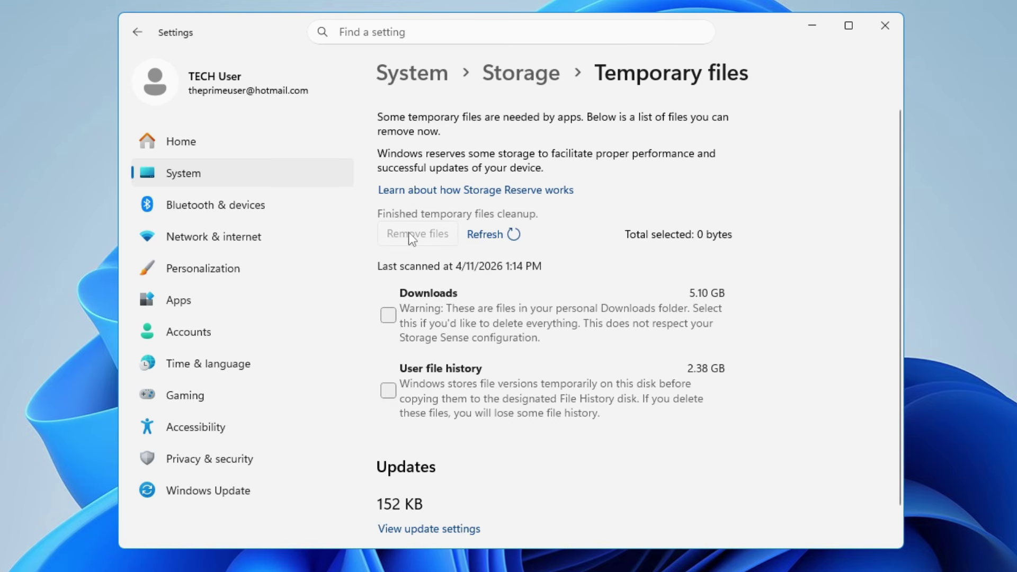
left_click(137, 32)
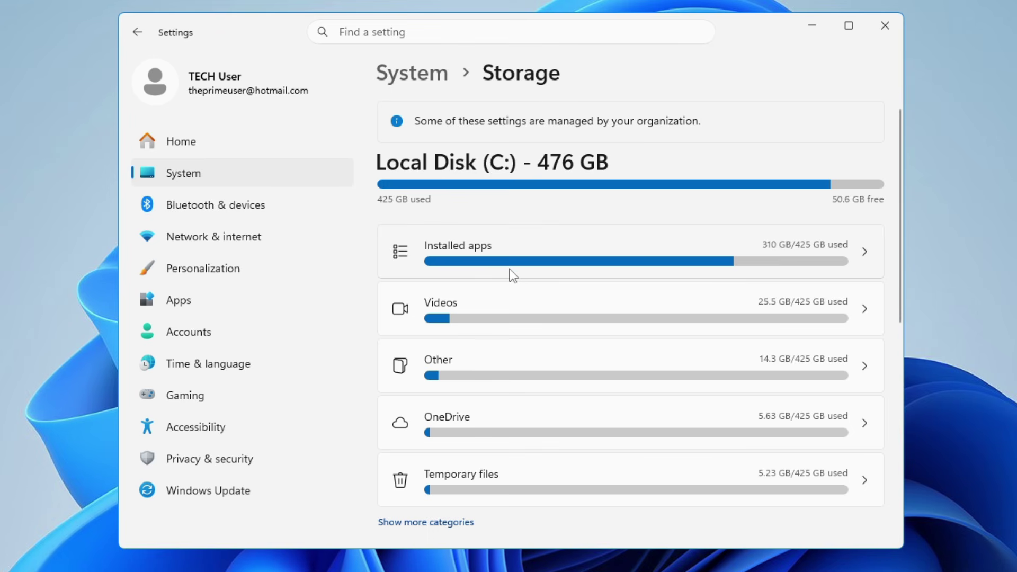
Open the installed apps list from Storage and completely uninstall Hotspot Shield 12.15.0.
left_click(480, 246)
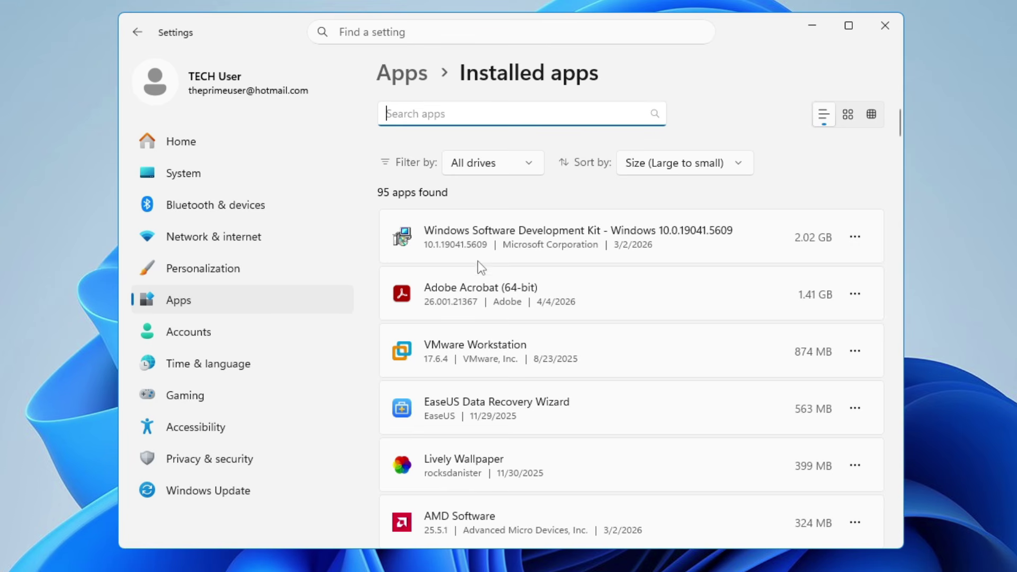
scroll(503, 253, "down", 10)
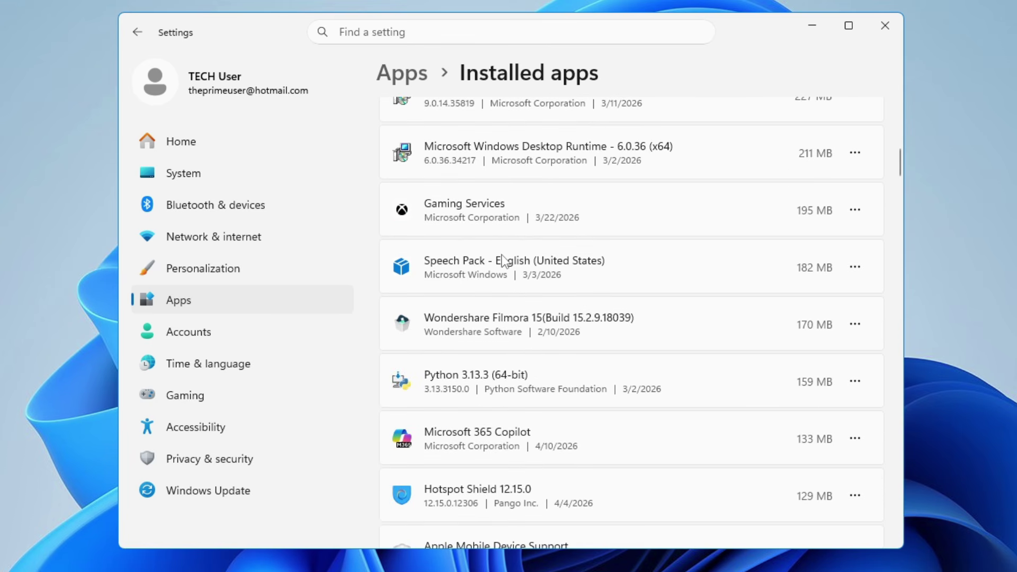
scroll(502, 257, "down", 3)
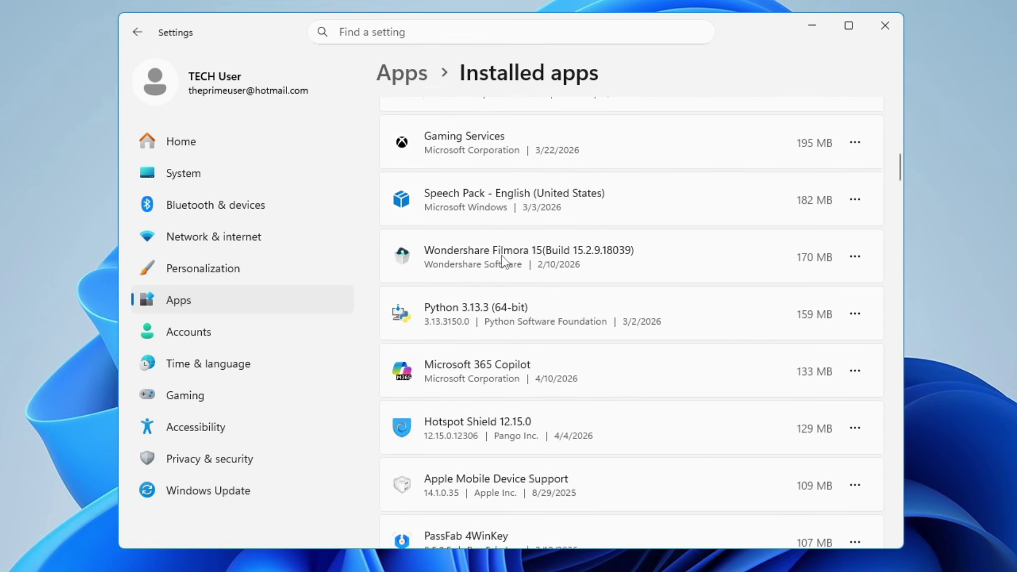
left_click(855, 360)
left_click(691, 418)
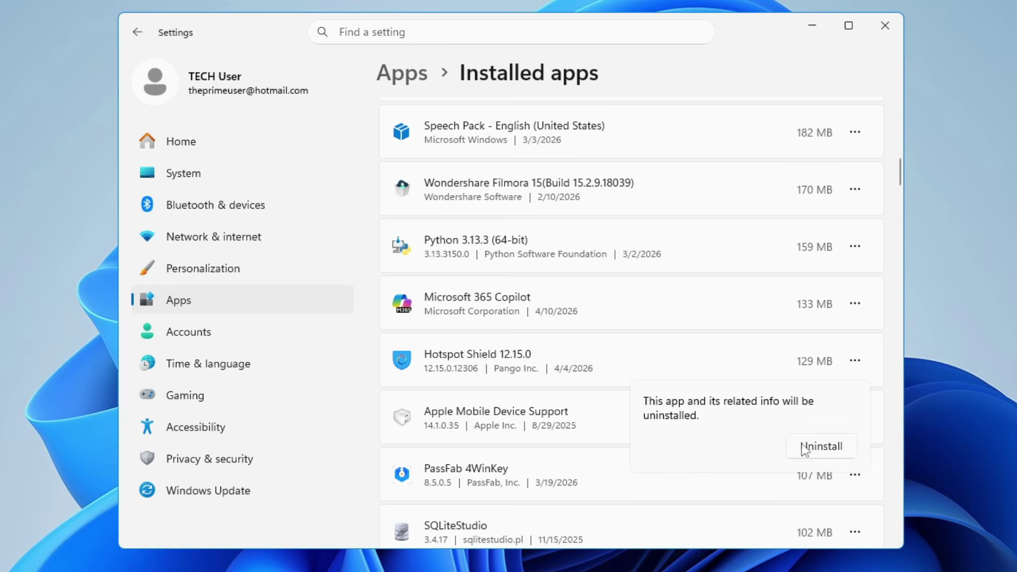
left_click(820, 445)
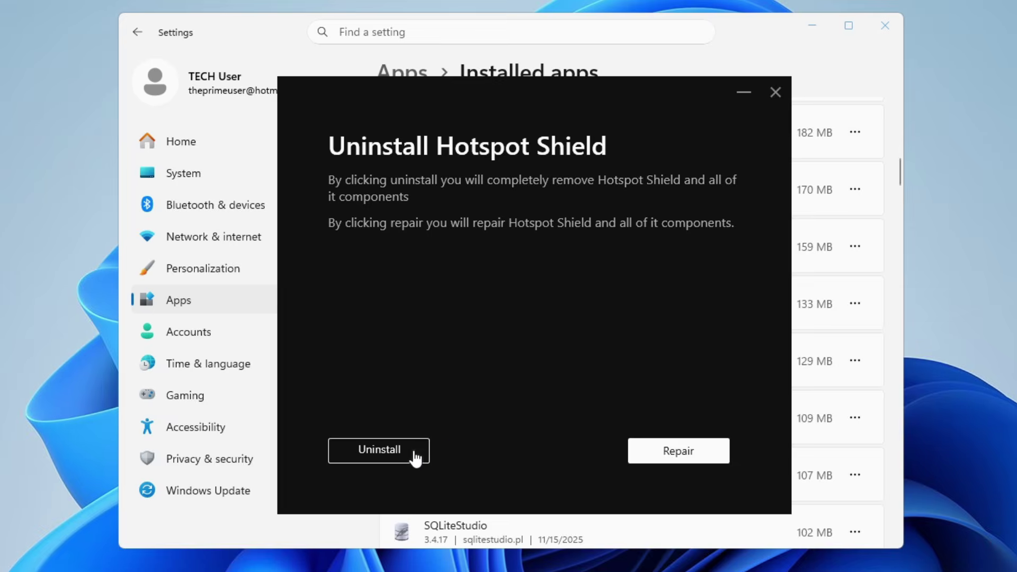
left_click(412, 450)
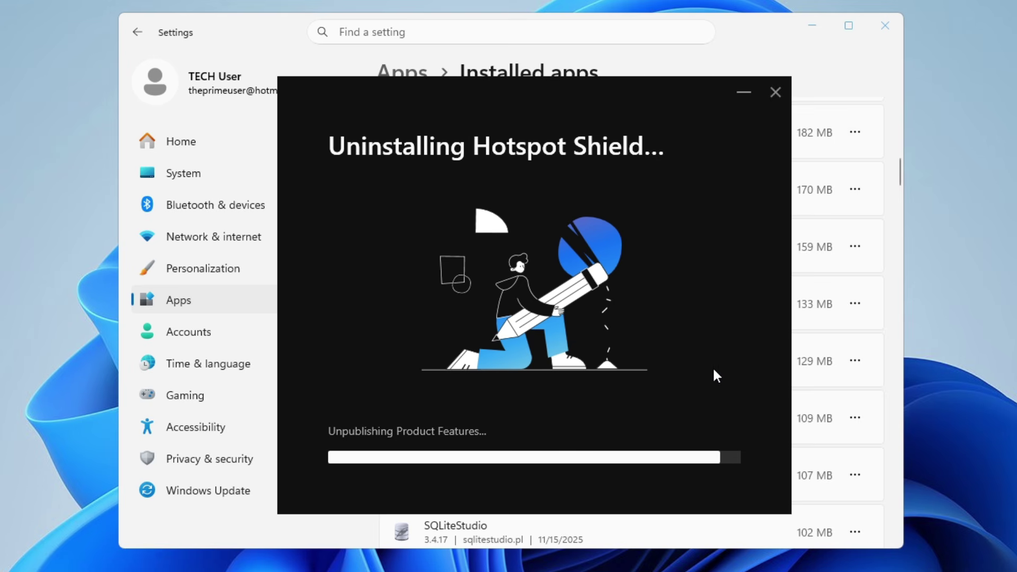
left_click(531, 371)
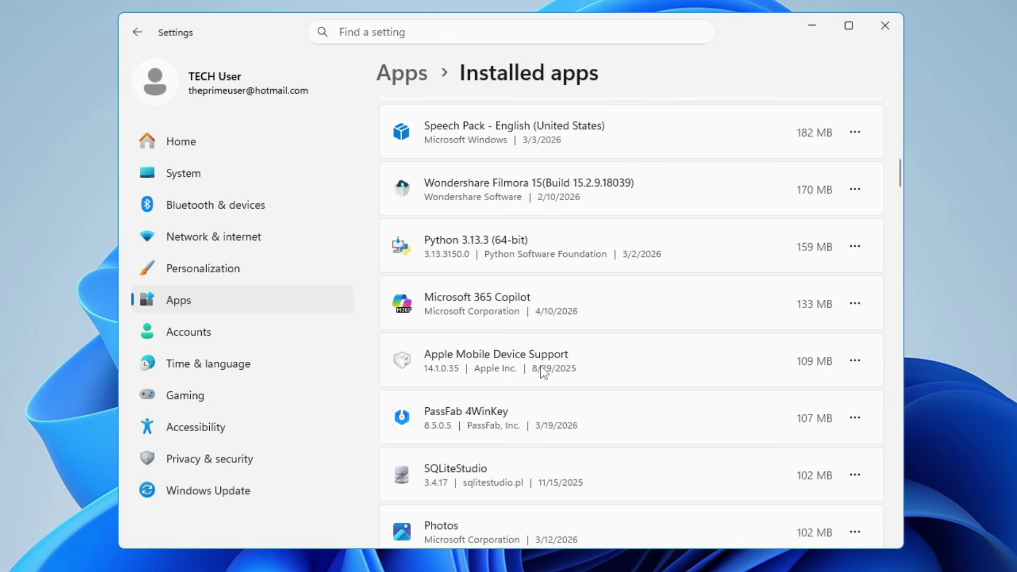
Uninstall PassFab 4WinKey from the installed apps list.
scroll(542, 360, "down", 1)
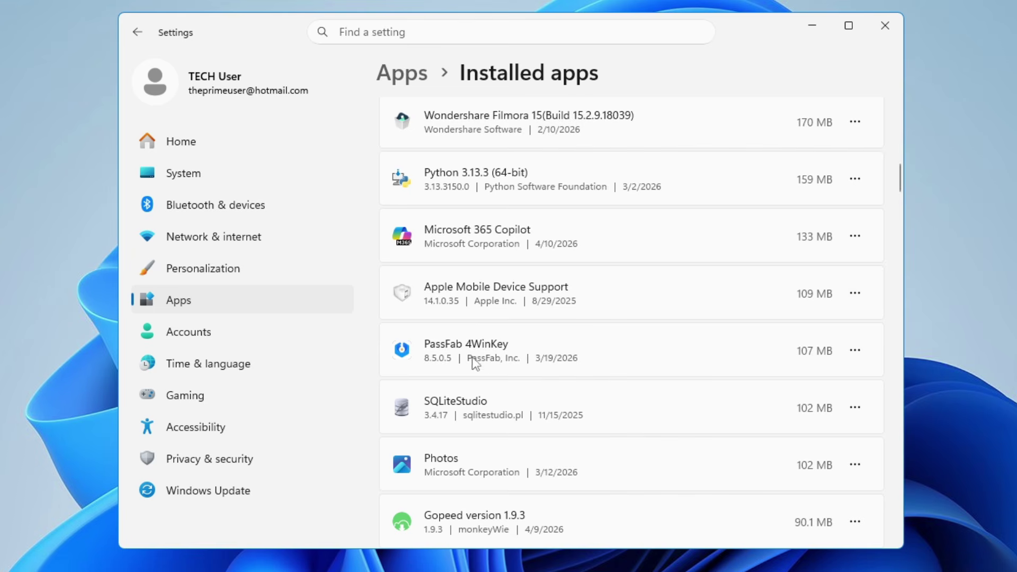
left_click(855, 351)
left_click(688, 409)
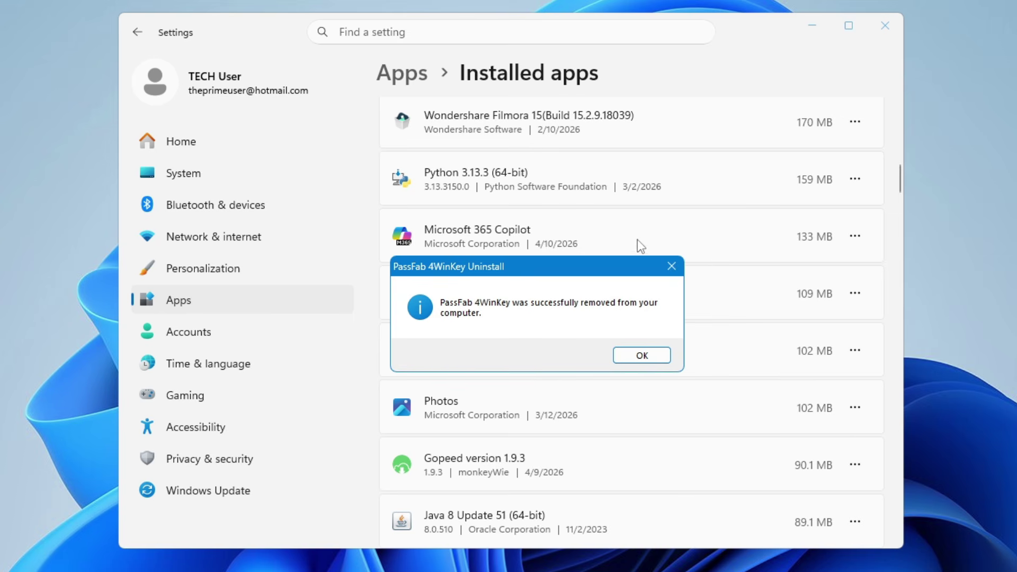
left_click(643, 356)
Uninstall Gopeed version 1.9.3 from the installed apps list.
left_click(855, 397)
left_click(692, 451)
left_click(813, 480)
left_click(645, 359)
Look through the remaining smaller apps for other programs worth removing, and leave the installed apps list.
scroll(572, 302, "down", 5)
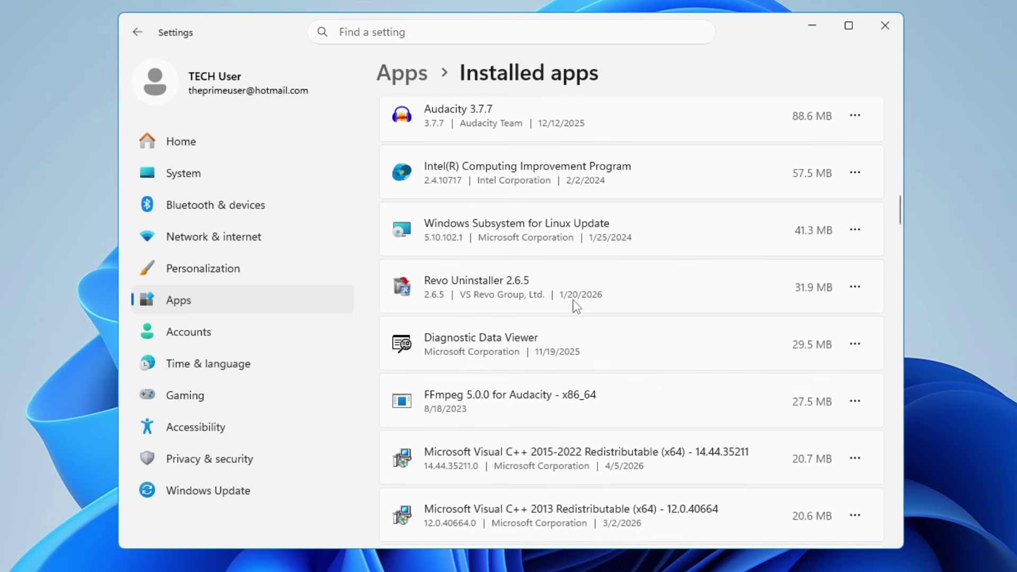
scroll(532, 293, "down", 5)
scroll(533, 294, "down", 5)
scroll(531, 293, "up", 8)
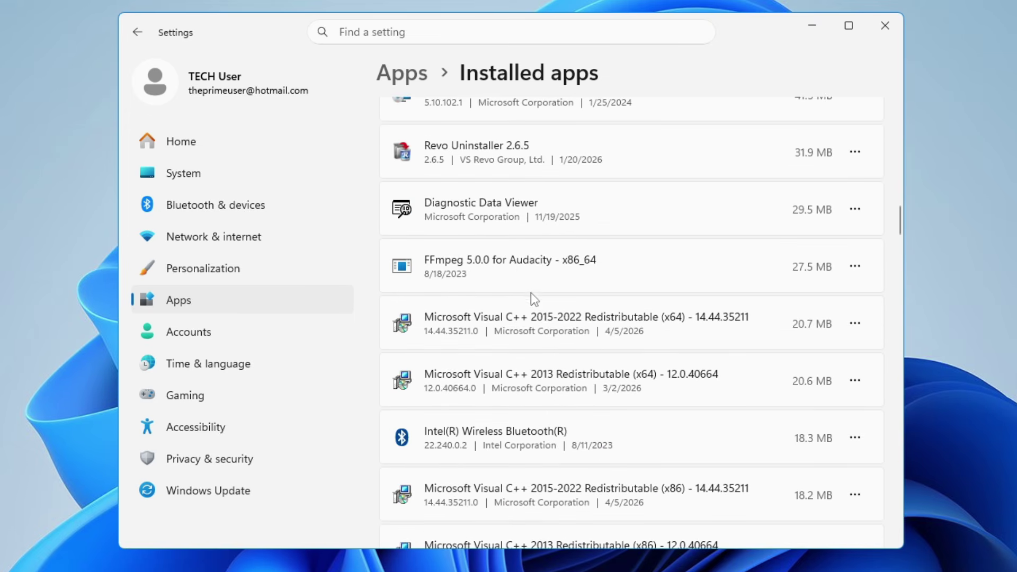
left_click(137, 32)
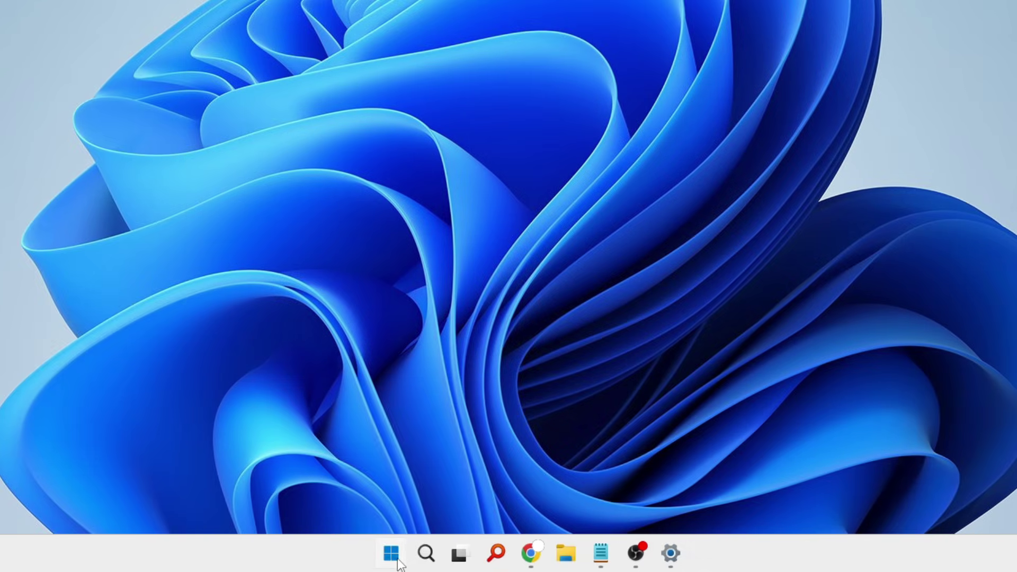
Open the Roaming application data folder by running %appdata%.
right_click(397, 561)
left_click(353, 458)
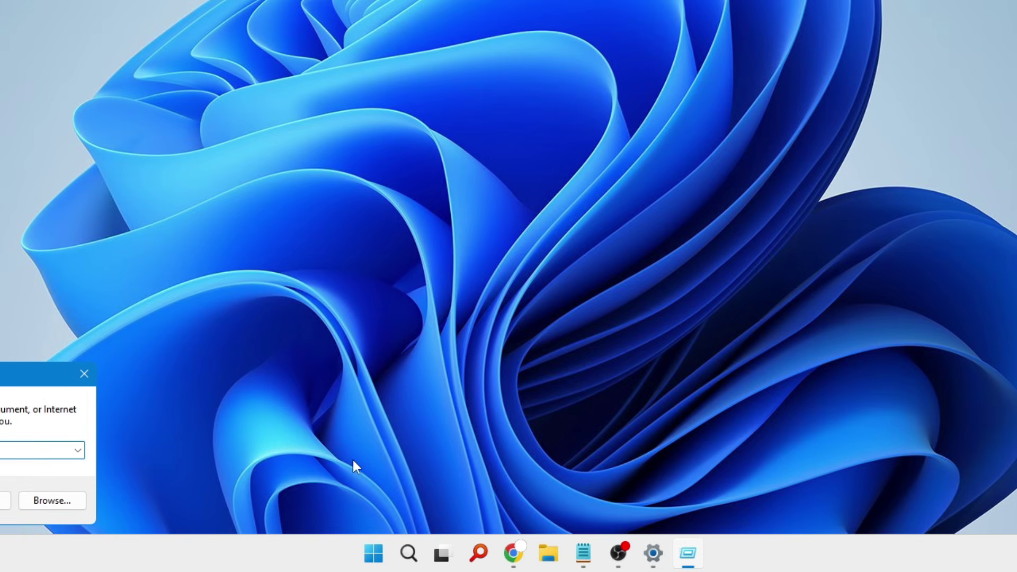
left_click_drag(52, 374, 552, 370)
type("%")
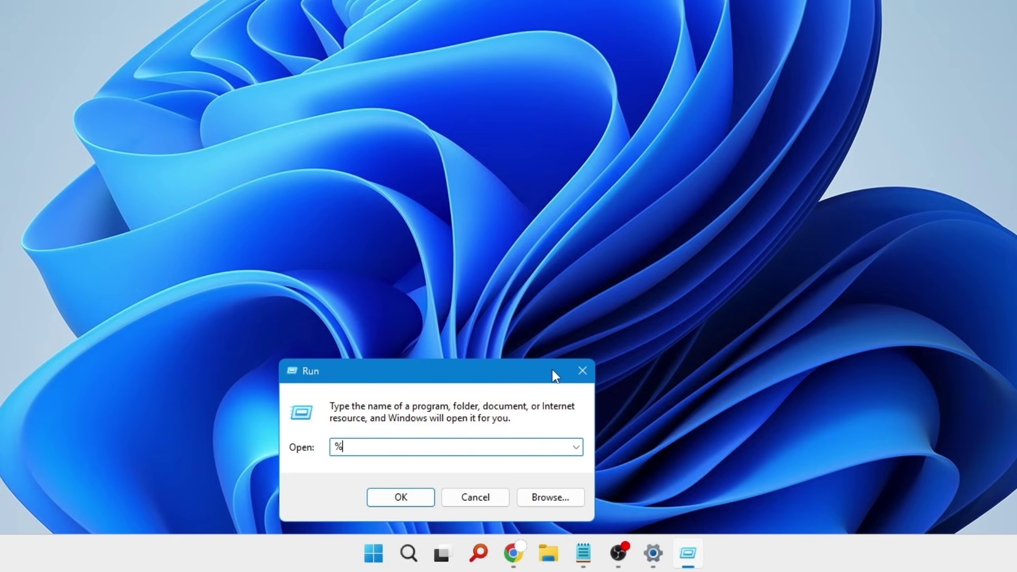
type("appdata%")
left_click(401, 497)
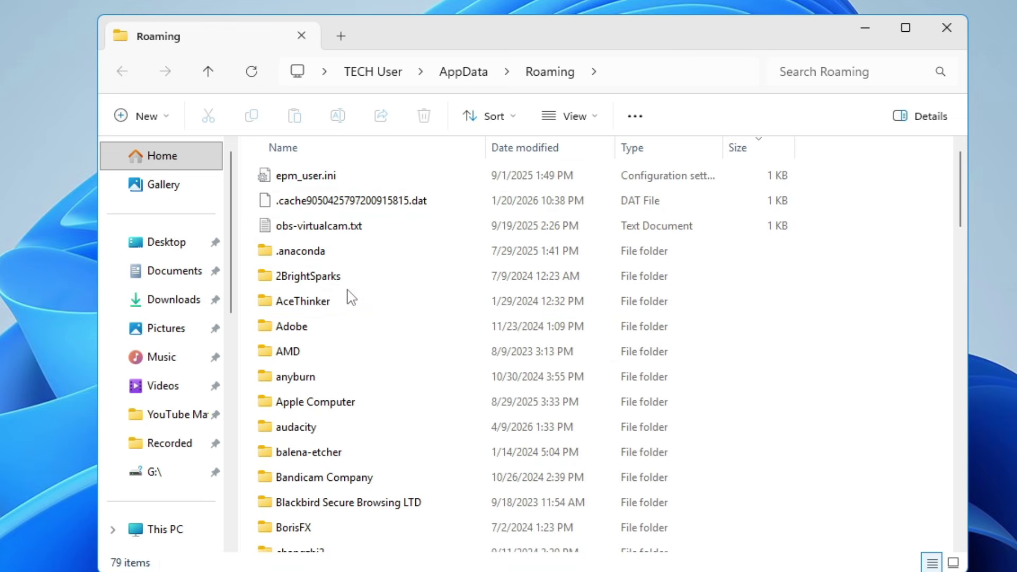
Permanently delete the ExplorerPatcher folder from Roaming.
left_click(351, 298)
scroll(339, 328, "down", 4)
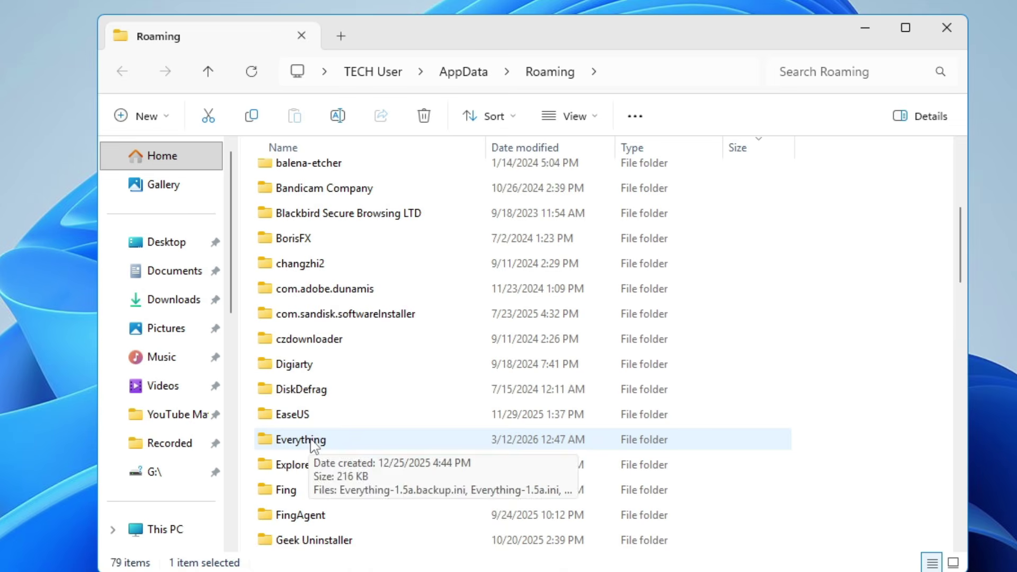
scroll(313, 438, "down", 2)
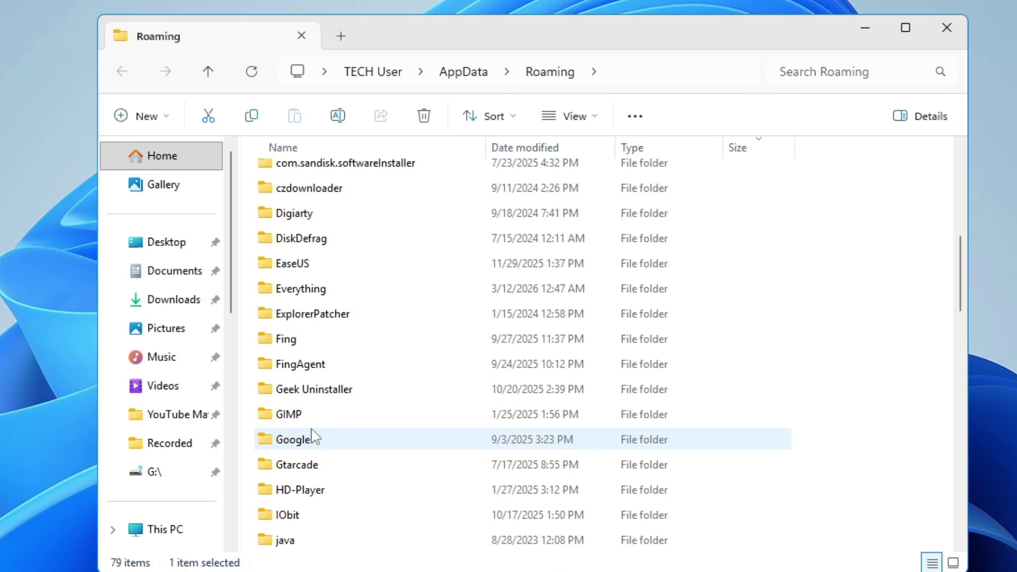
left_click(320, 320)
key("shift+Delete")
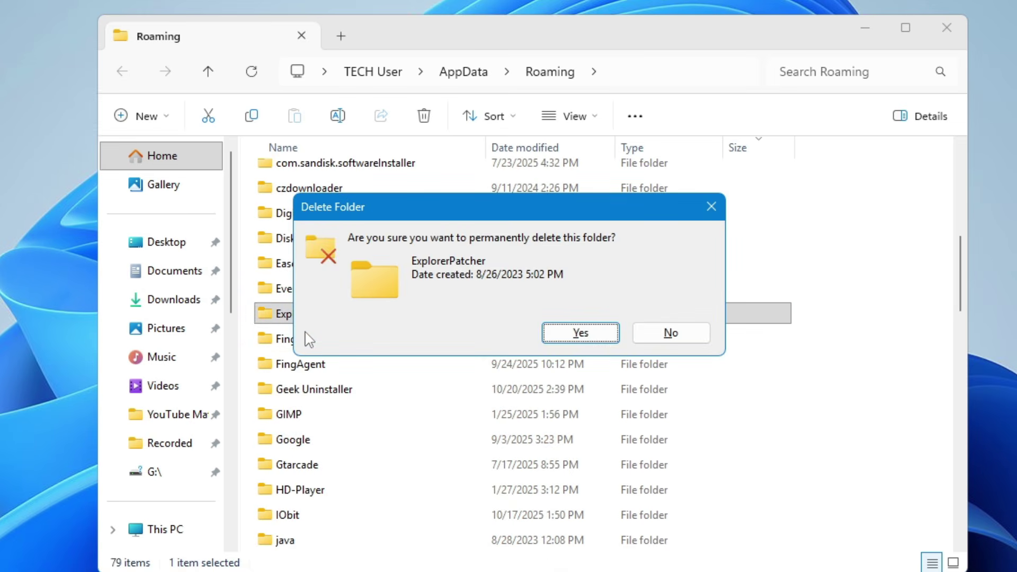
key("Return")
Permanently delete the HD-Player folder from Roaming.
left_click(345, 370)
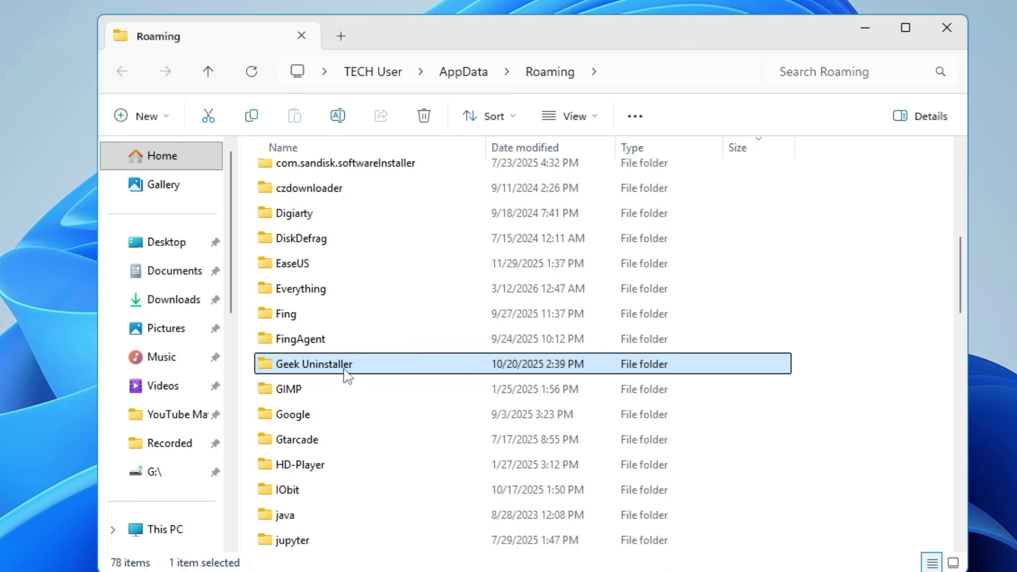
scroll(339, 392, "down", 1)
left_click(329, 398)
key("shift+Delete")
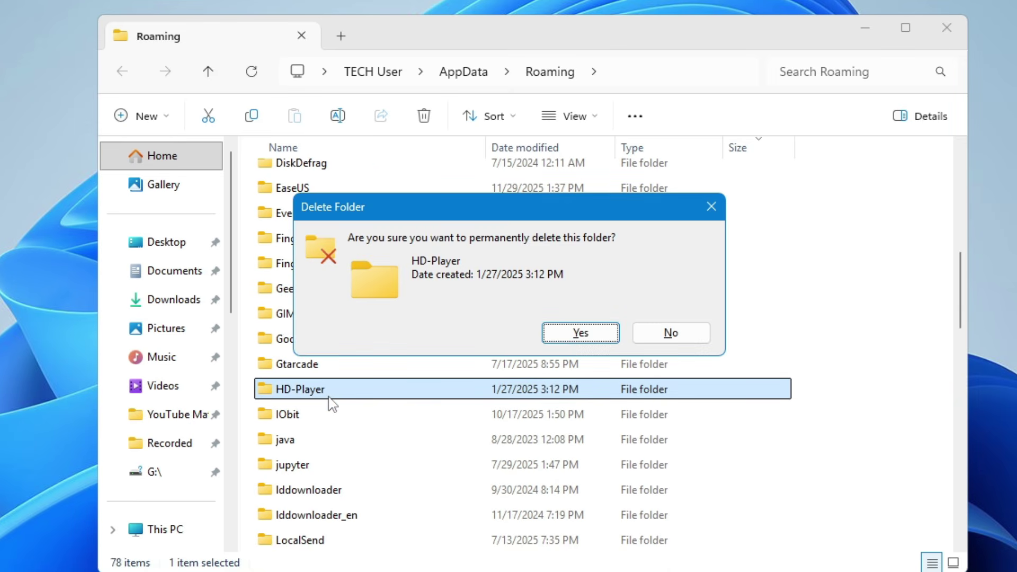
key("Return")
key("shift+Delete")
key("Escape")
Permanently delete the lddownloader folder from Roaming, keeping the lddownloader_en folder.
left_click(313, 445)
left_click(311, 415)
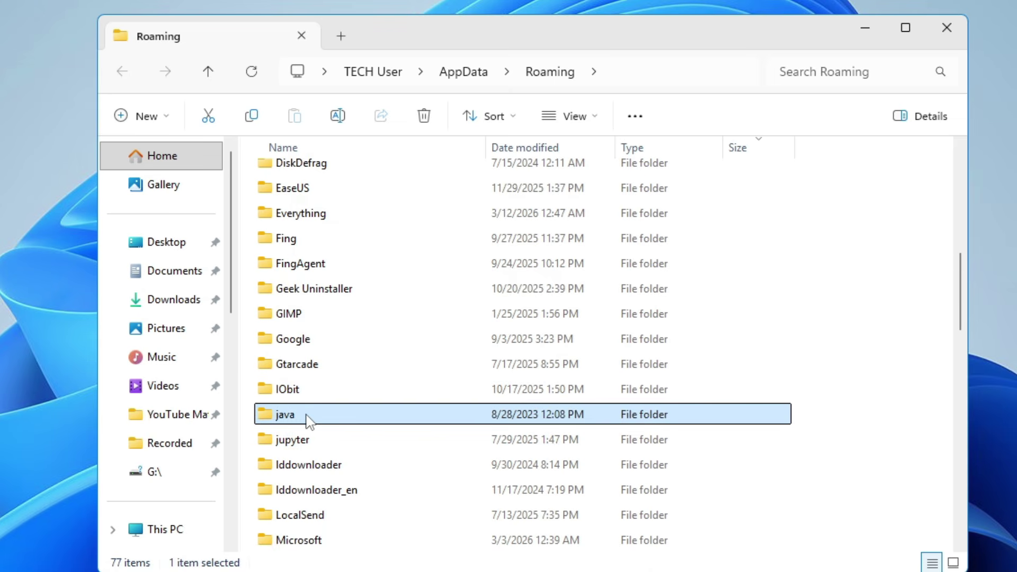
scroll(328, 412, "down", 1)
left_click(318, 389)
key("shift+Delete")
key("Return")
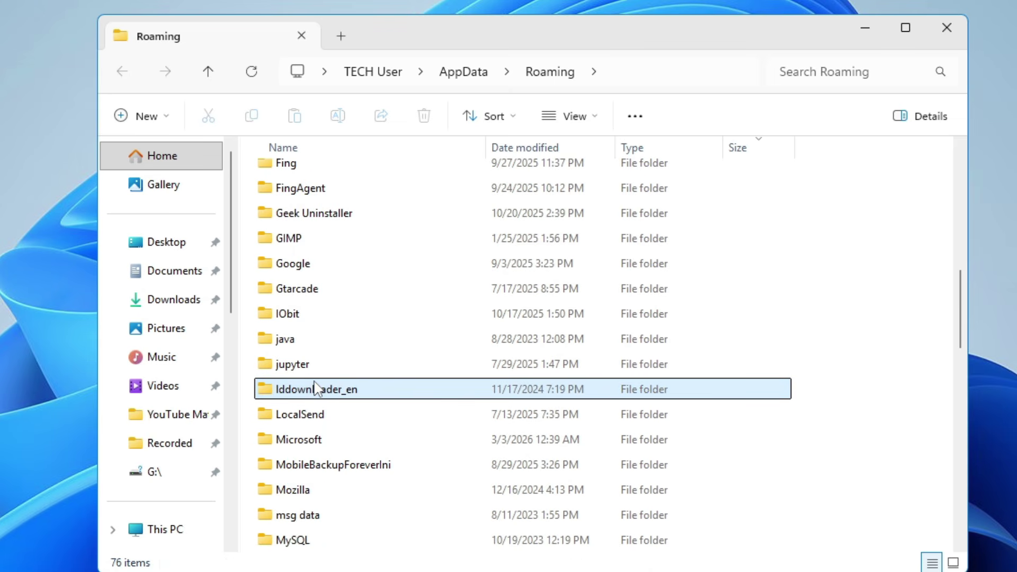
Sort the contents of the Roaming folder by size in ascending order.
scroll(318, 386, "down", 2)
scroll(318, 387, "up", 10)
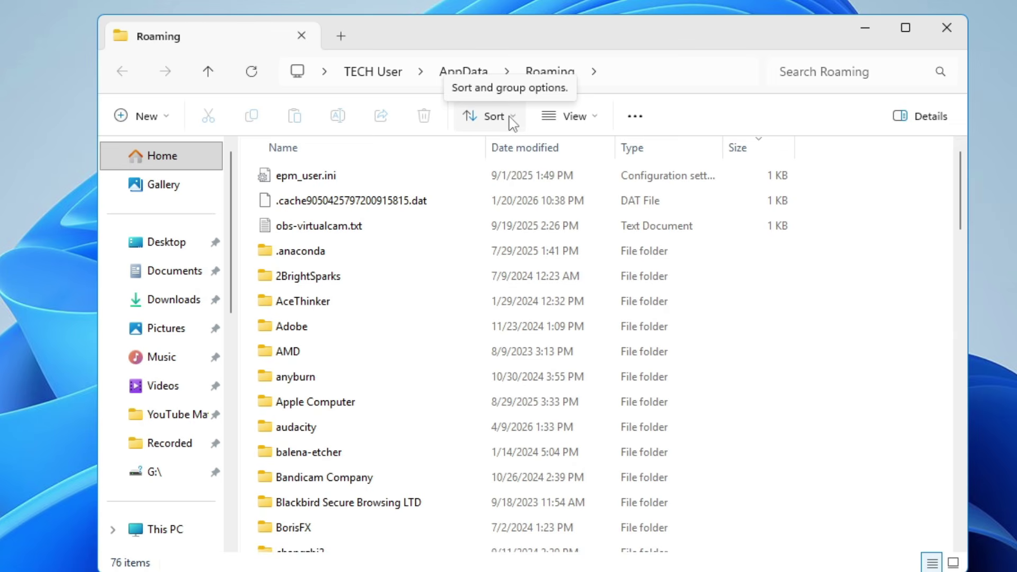
left_click(509, 120)
mouse_move(497, 245)
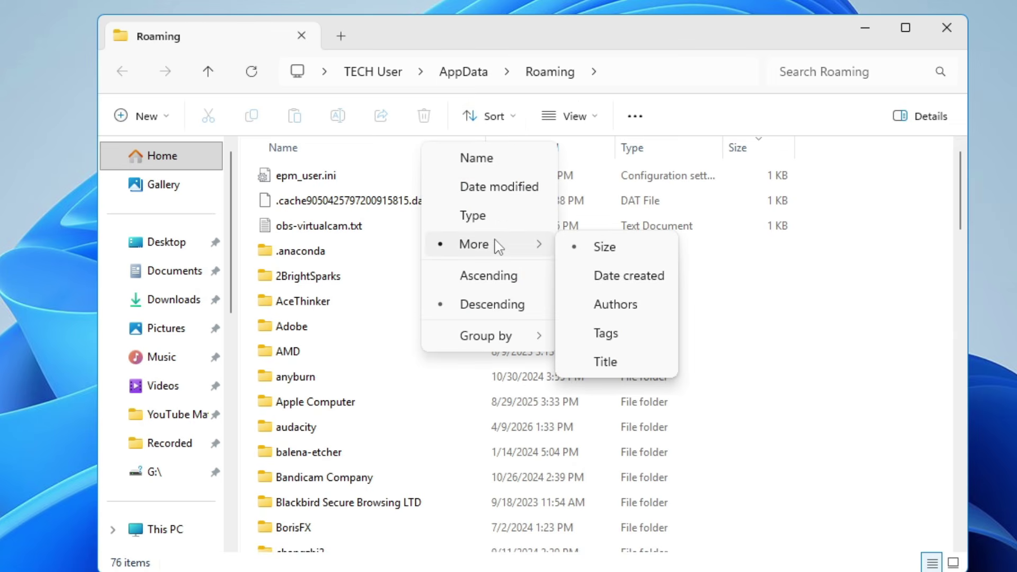
left_click(572, 248)
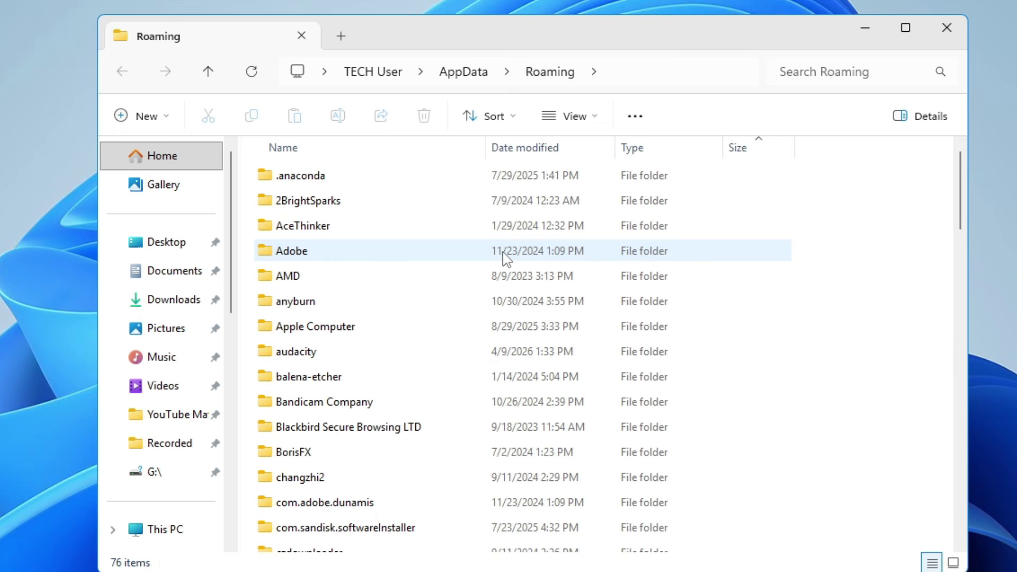
Check the total size of the Wondershare folder in Roaming through its properties.
scroll(506, 259, "down", 4)
scroll(506, 260, "down", 15)
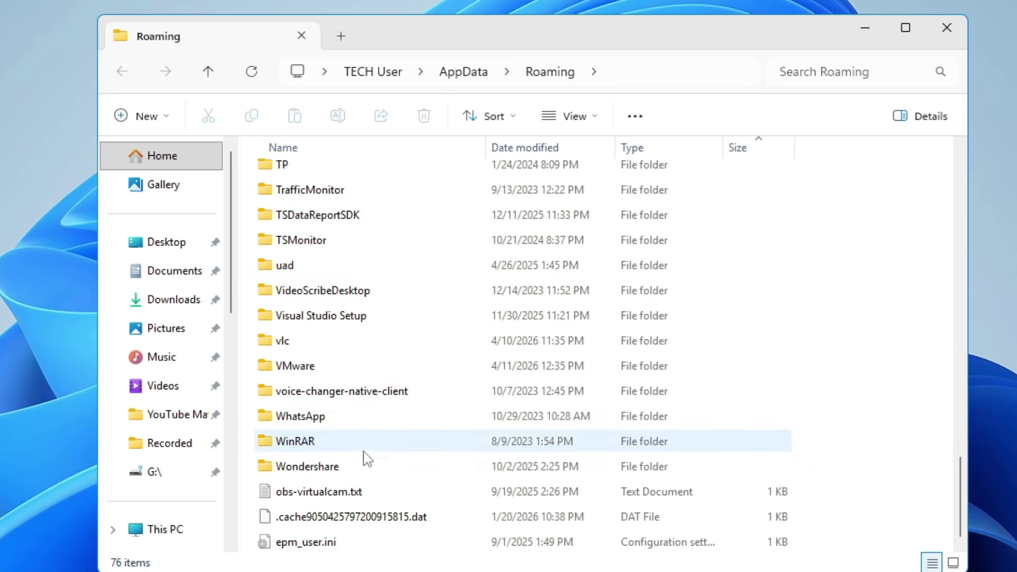
left_click(336, 473)
scroll(339, 476, "up", 1)
right_click(344, 541)
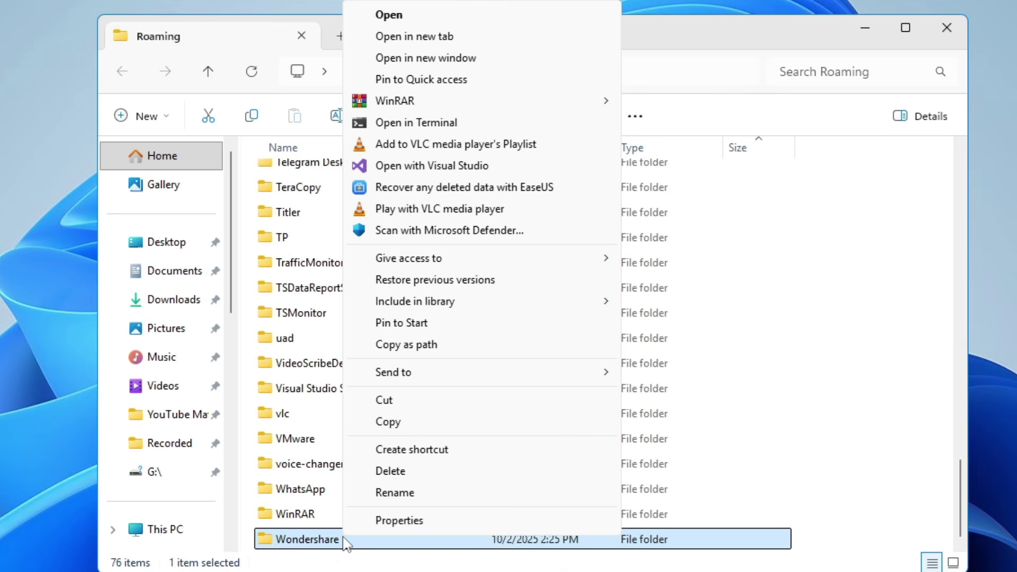
left_click(392, 521)
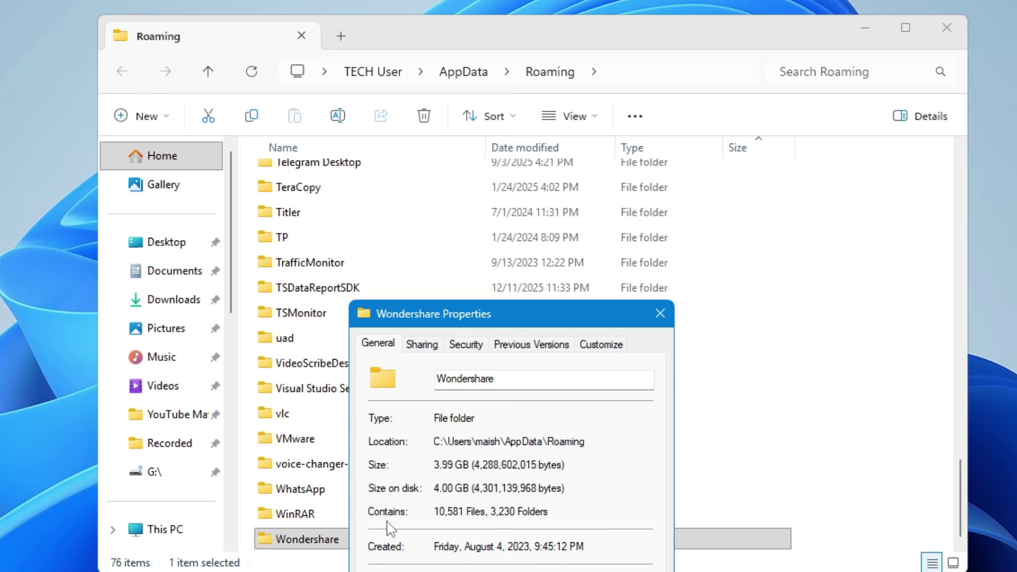
left_click_drag(513, 313, 521, 276)
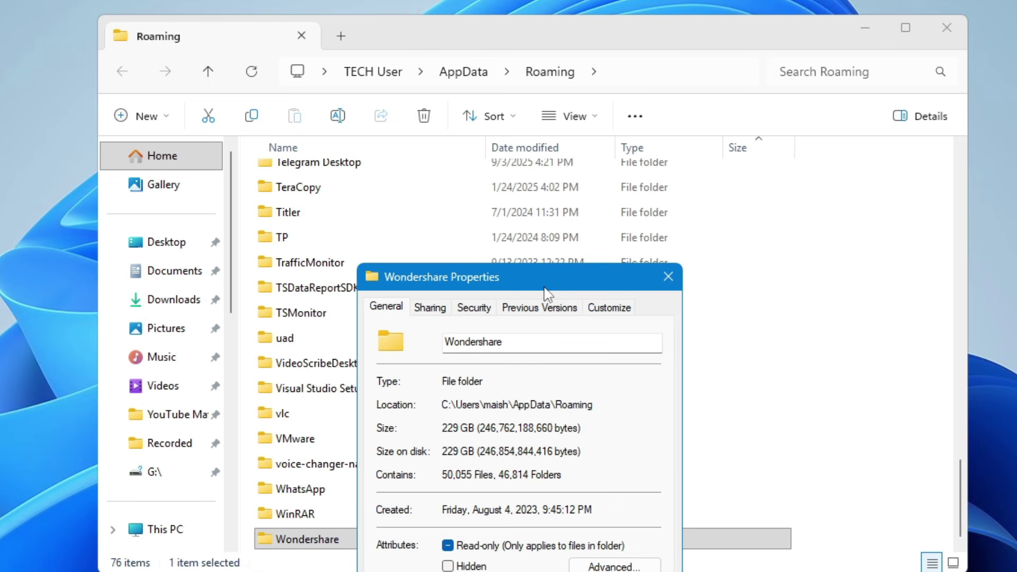
left_click_drag(545, 286, 575, 190)
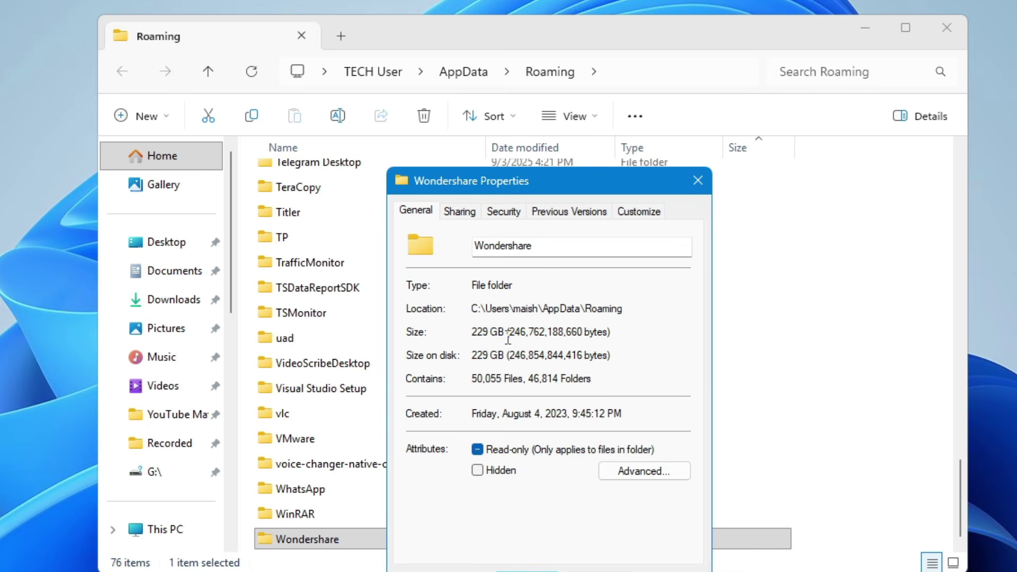
key("Escape")
Open the Wondershare folder and check the size of its Wondershare Filmora subfolder in the properties.
double_click(331, 546)
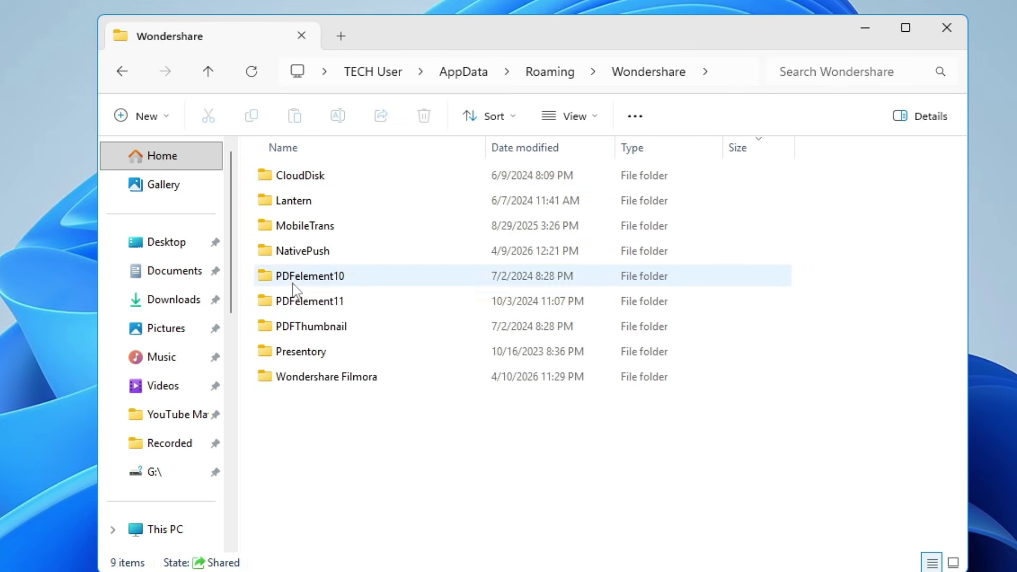
left_click(356, 380)
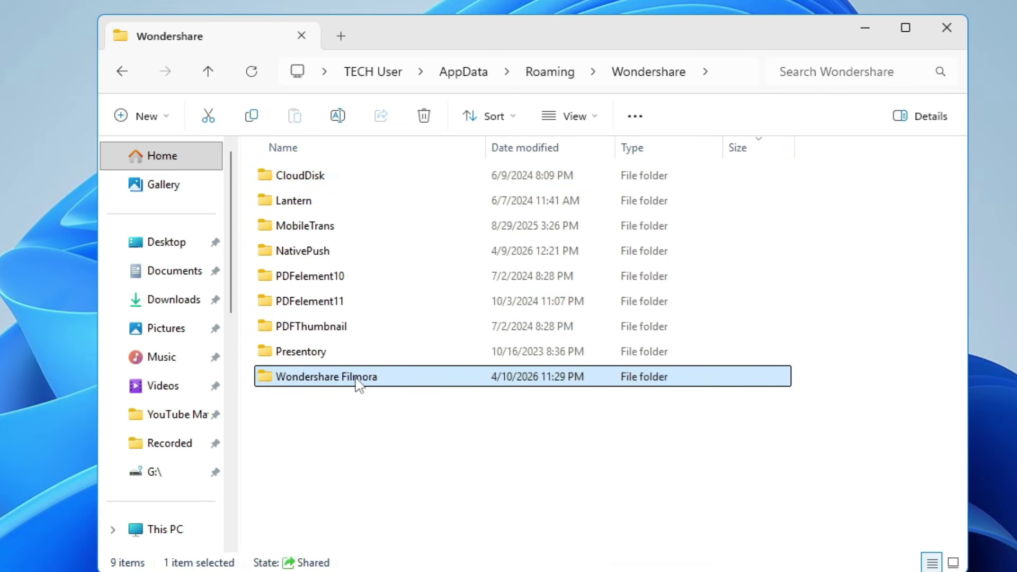
right_click(357, 380)
left_click(429, 359)
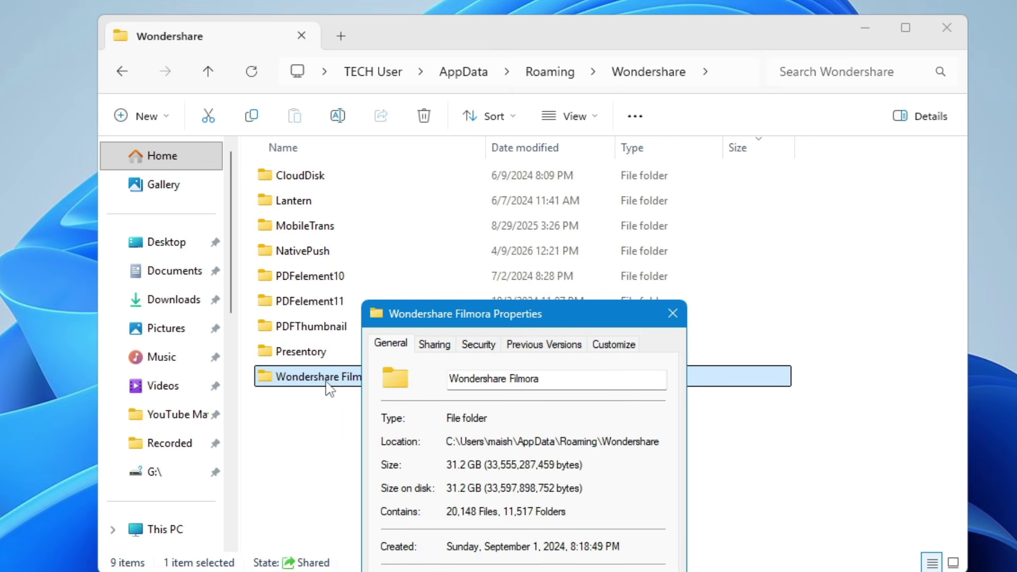
left_click(673, 314)
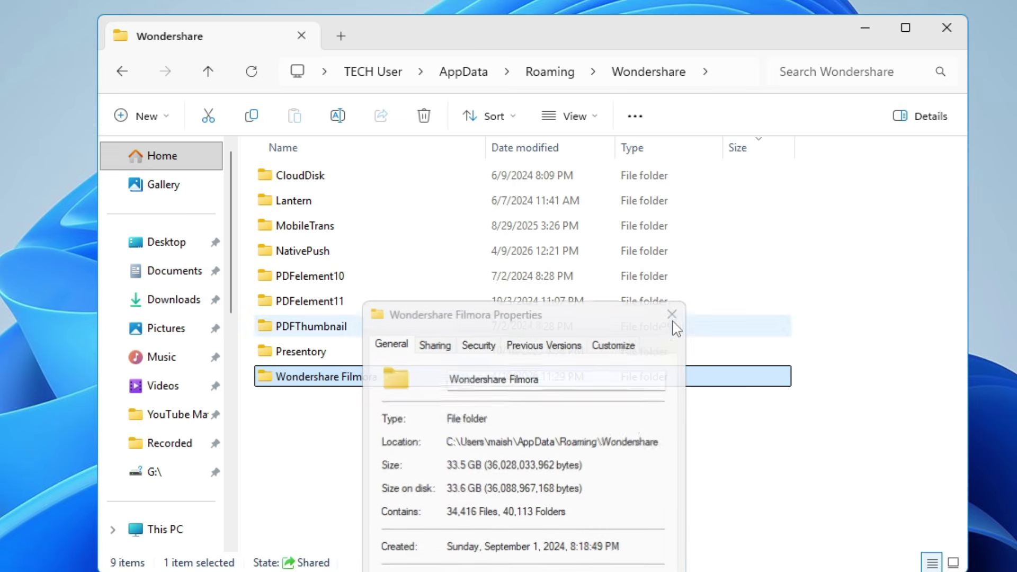
Open the Wondershare Filmora folder and check the sizes of its subfolders, including Backup and Render.
double_click(390, 379)
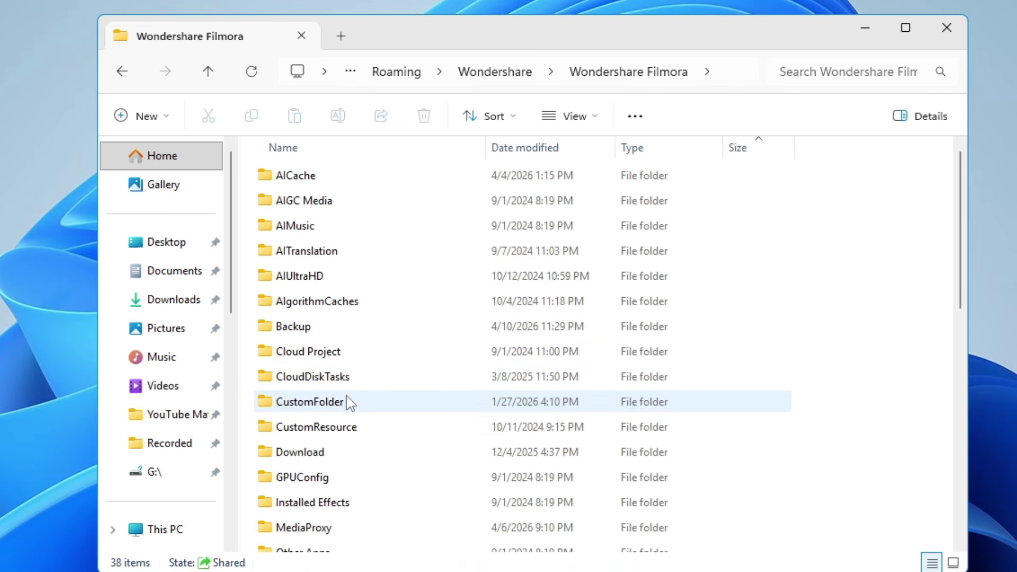
mouse_move(350, 404)
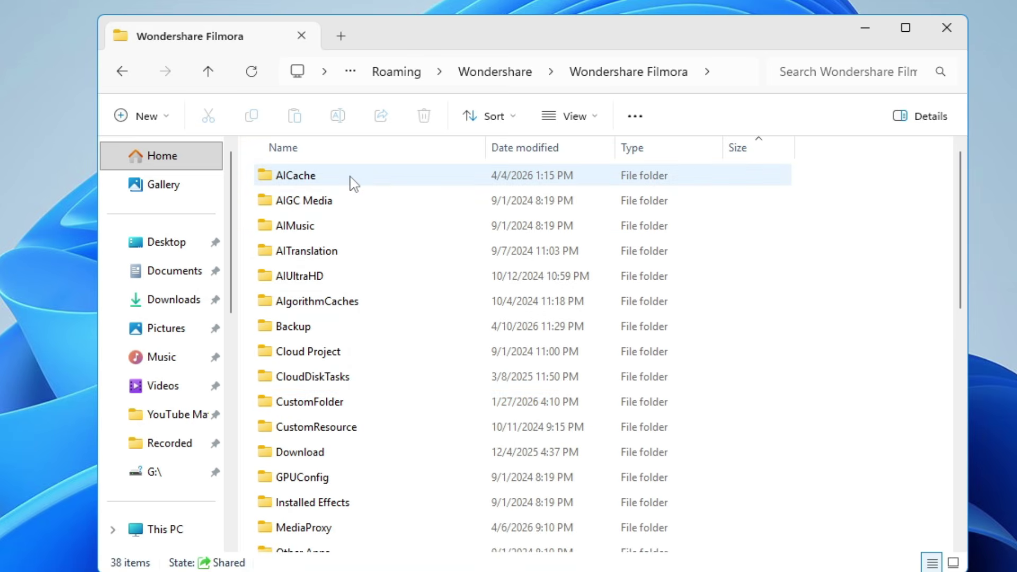
mouse_move(354, 183)
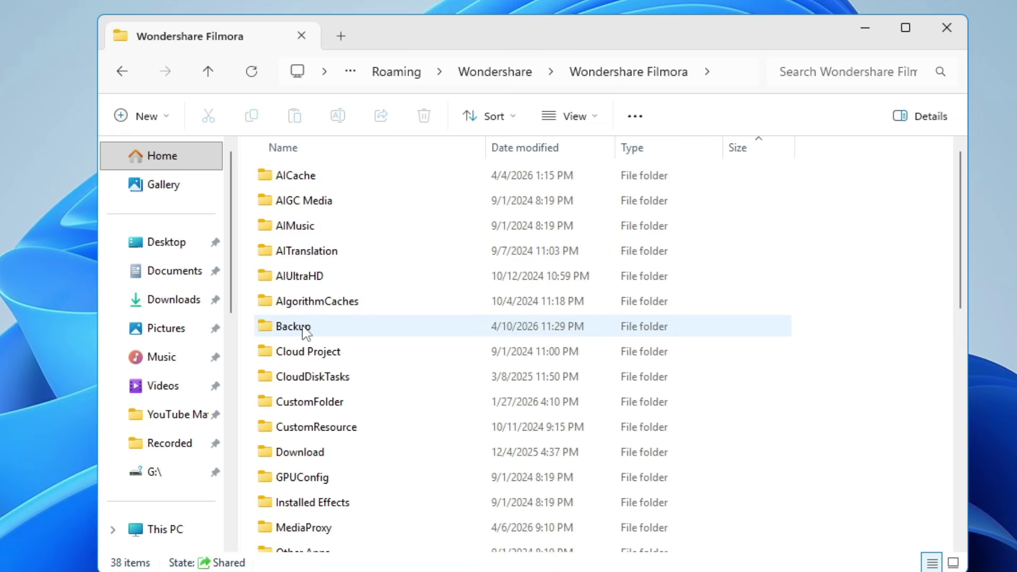
mouse_move(306, 333)
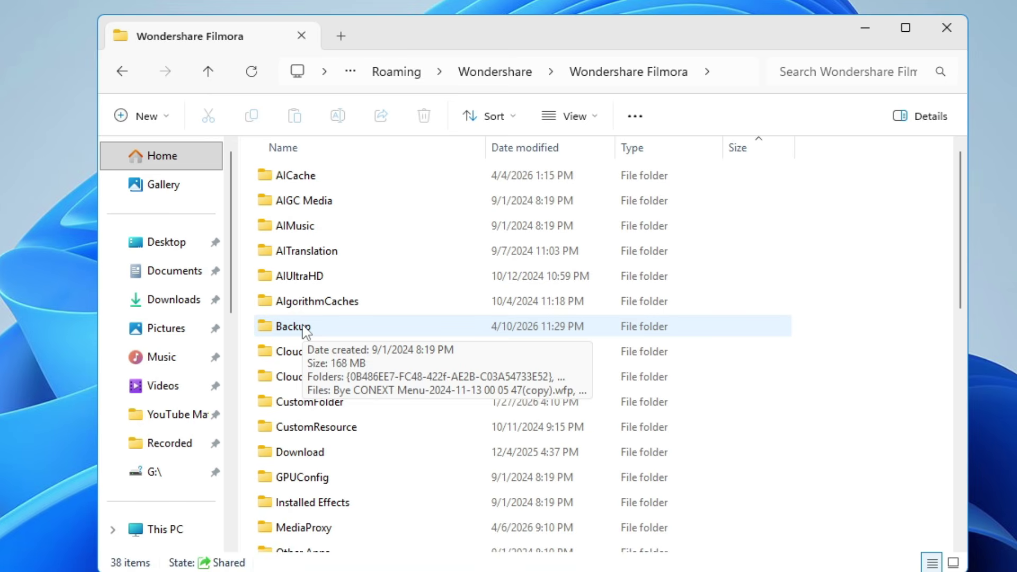
scroll(306, 461, "down", 2)
mouse_move(309, 493)
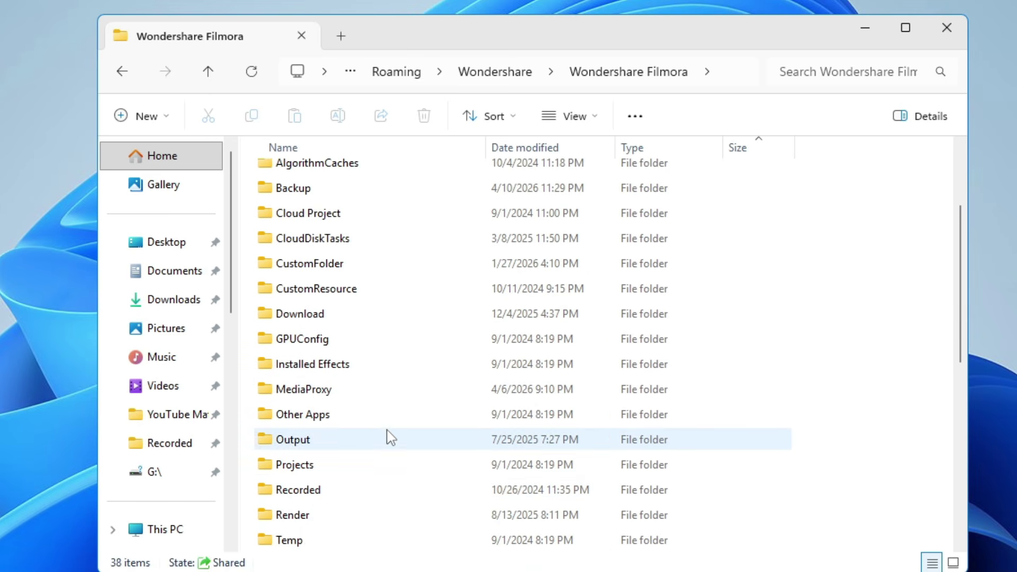
scroll(344, 480, "down", 2)
mouse_move(316, 367)
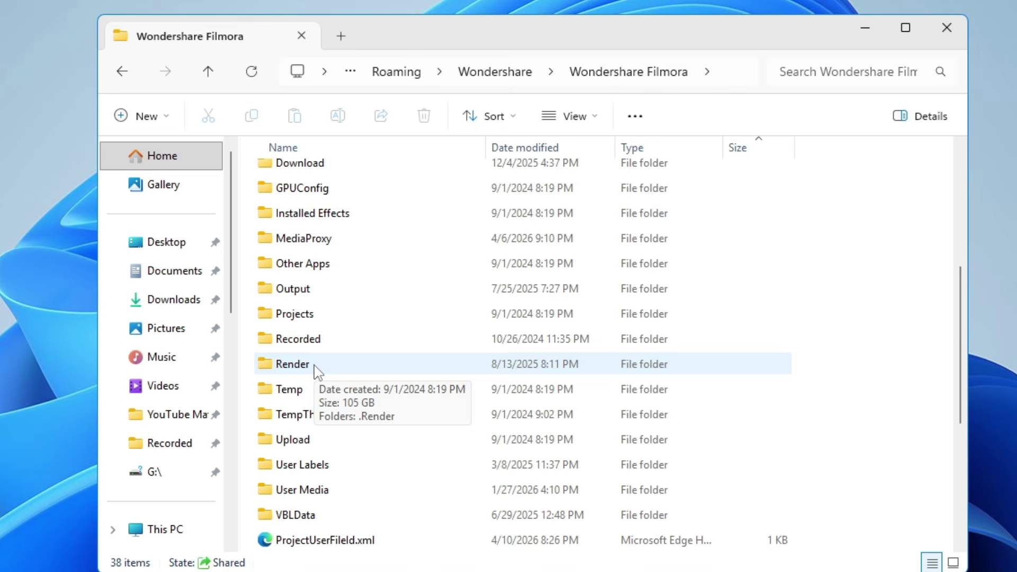
Open the .Render folder nested inside Render and permanently delete all of its subfolders.
double_click(316, 365)
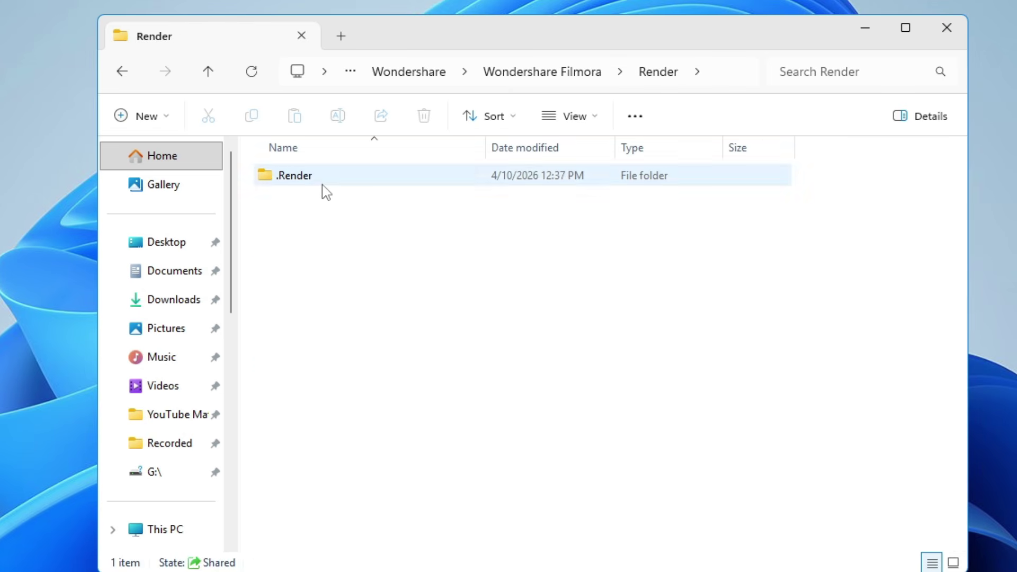
double_click(325, 190)
scroll(345, 291, "down", 3)
scroll(345, 291, "down", 10)
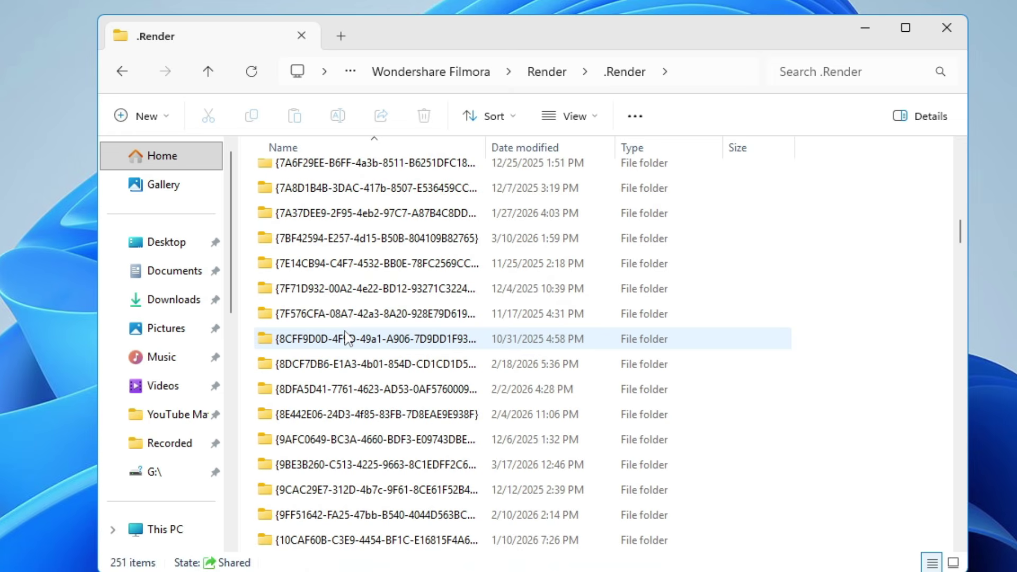
scroll(345, 338, "up", 15)
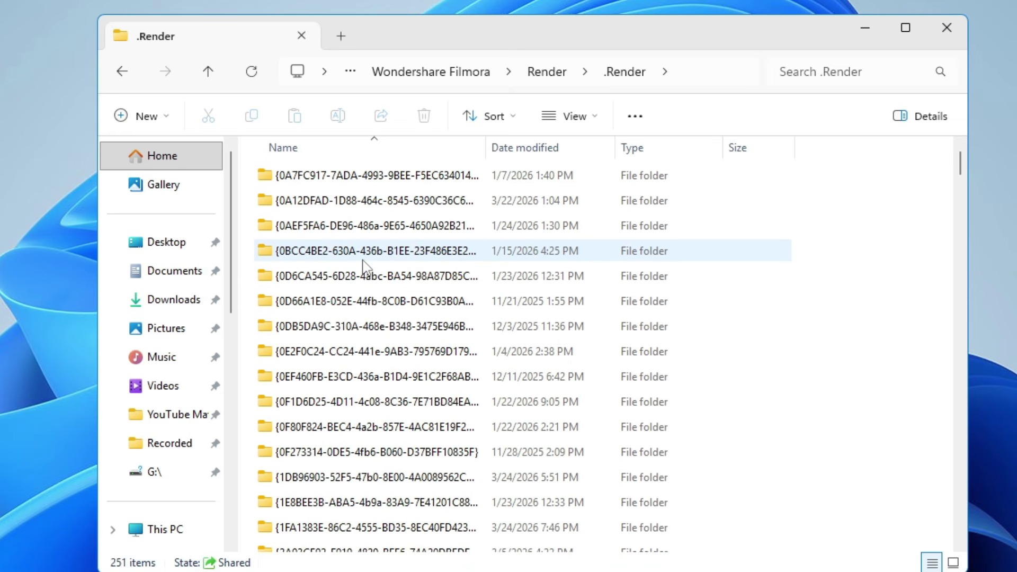
mouse_move(363, 261)
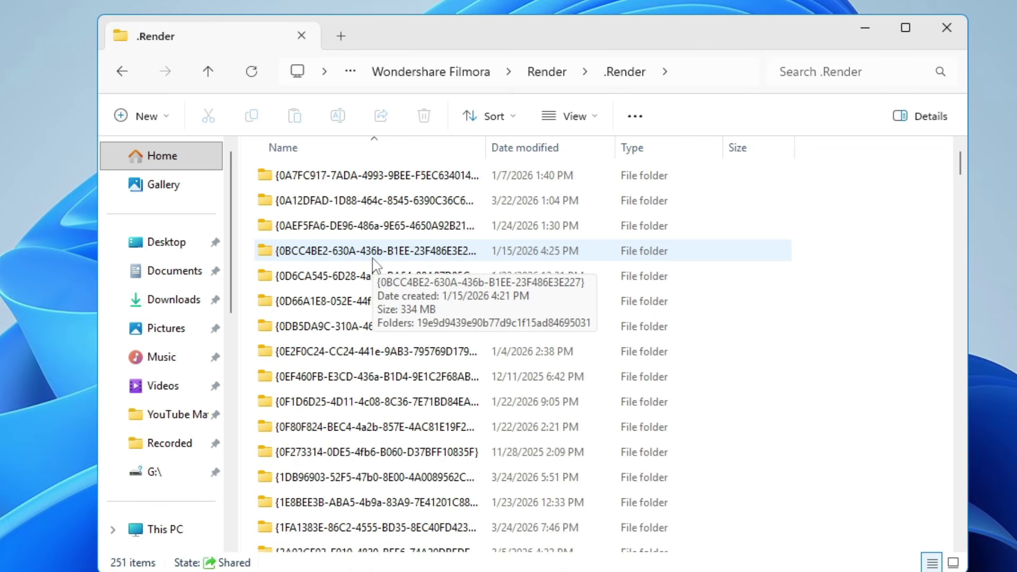
left_click(474, 272)
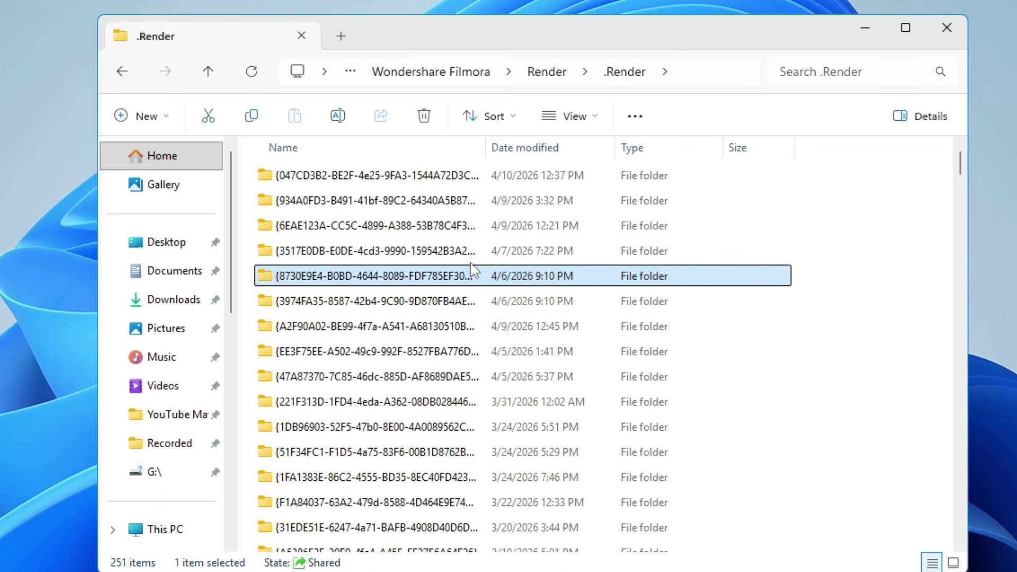
key("ctrl+a")
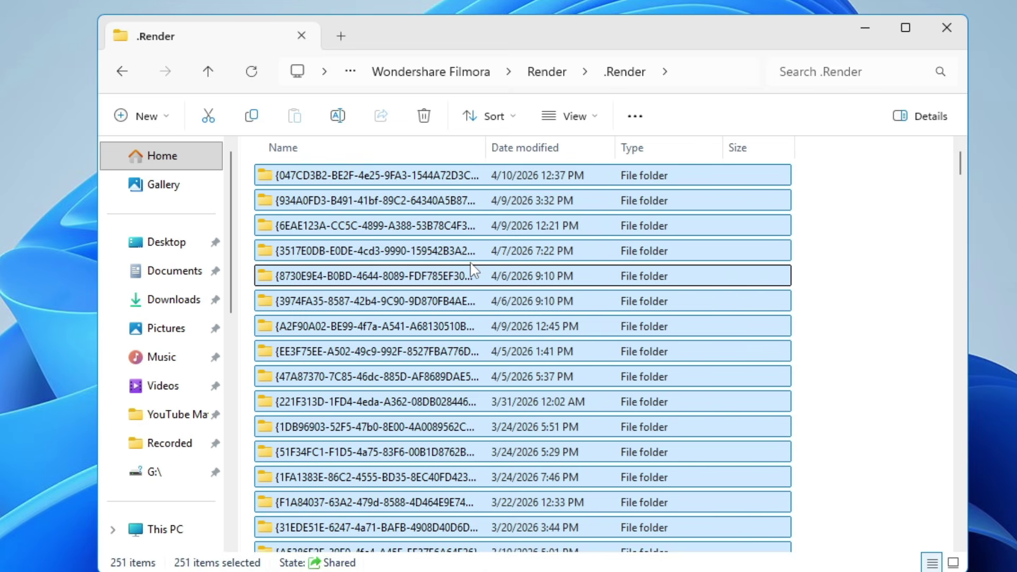
key("shift+Delete")
key("Return")
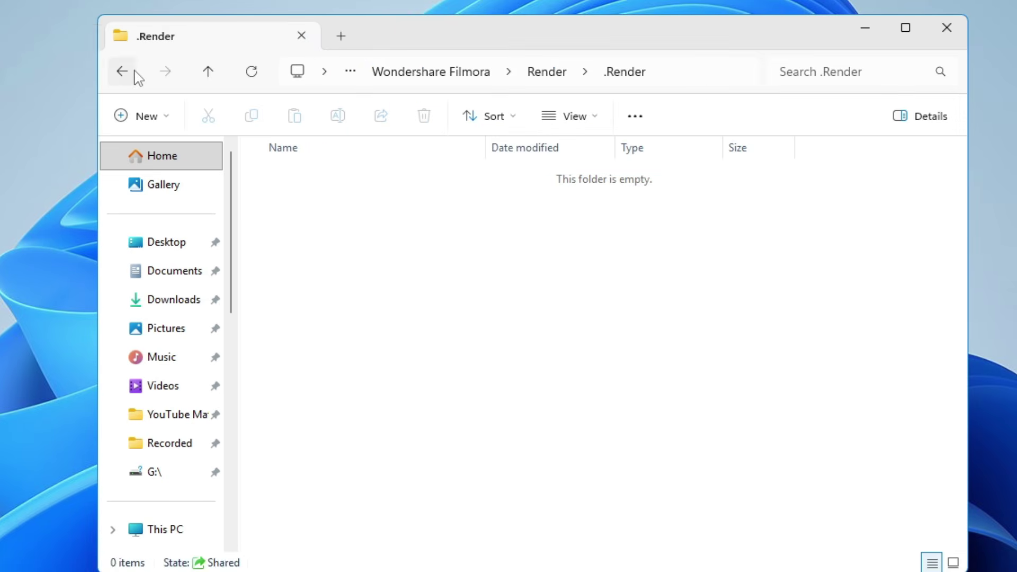
Leave the emptied .Render folder and go back up to the Roaming folder.
left_click(121, 73)
left_click(122, 75)
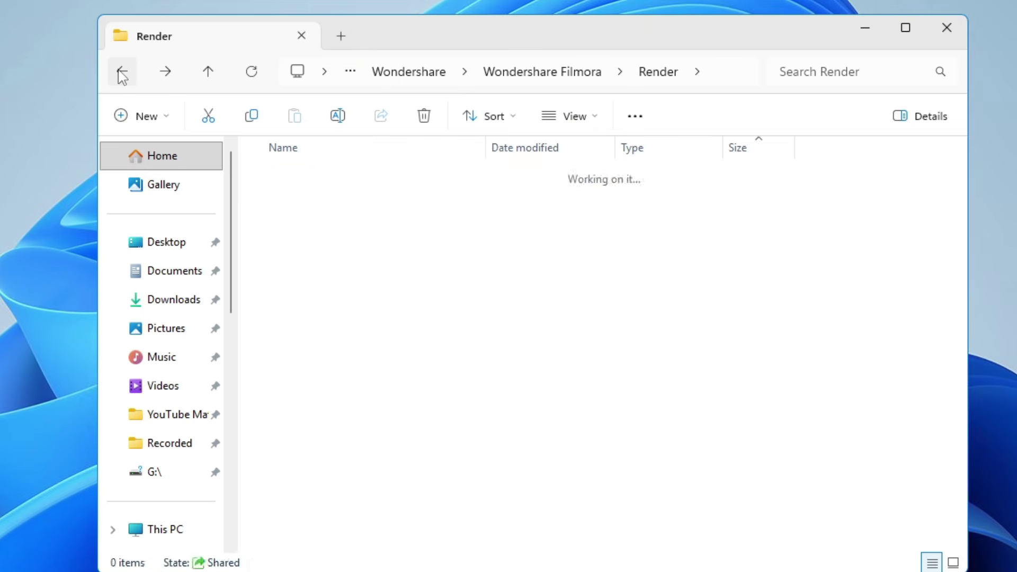
scroll(429, 392, "down", 3)
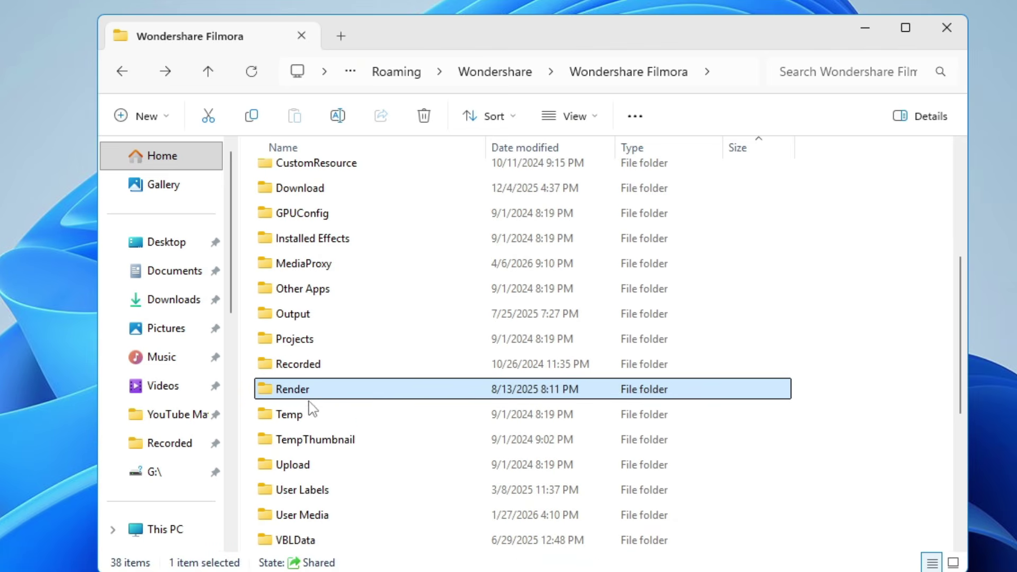
left_click(124, 78)
left_click(122, 74)
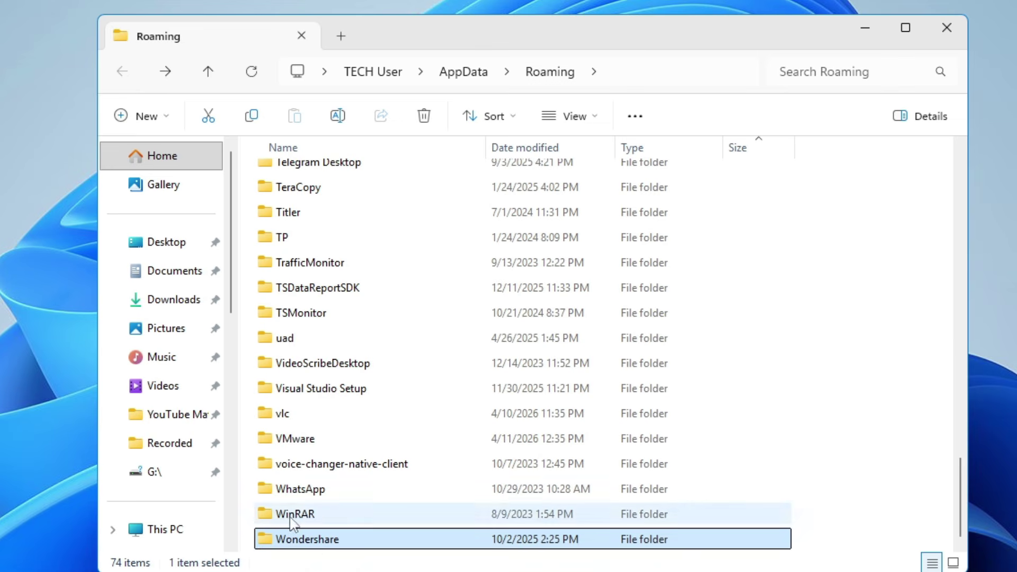
left_click(319, 540)
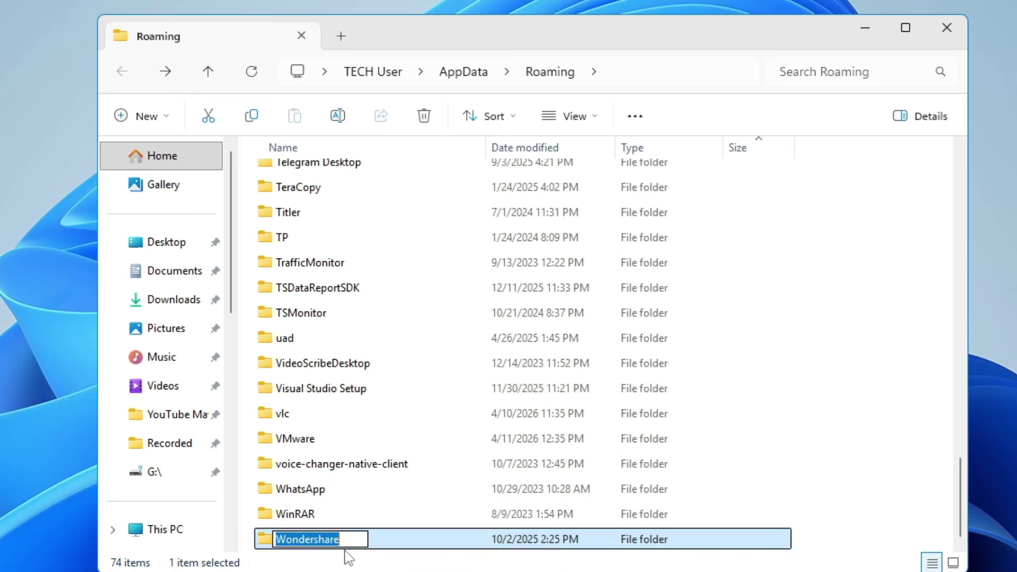
key("Escape")
Permanently delete the leftover TeamViewer folder from Roaming.
left_click(307, 517)
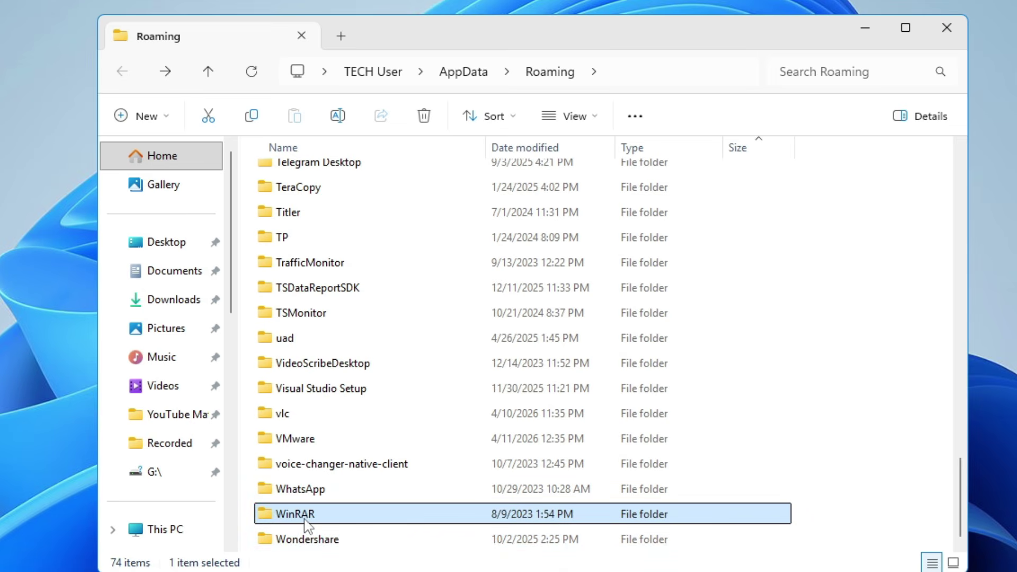
left_click(313, 487)
scroll(318, 265, "up", 1)
left_click(317, 200)
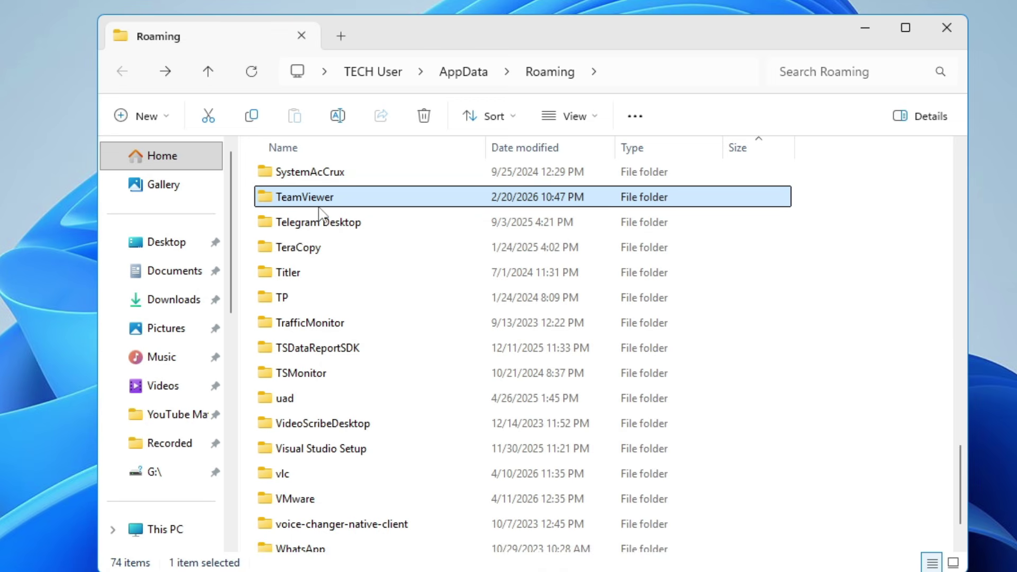
key("shift+Delete")
key("Return")
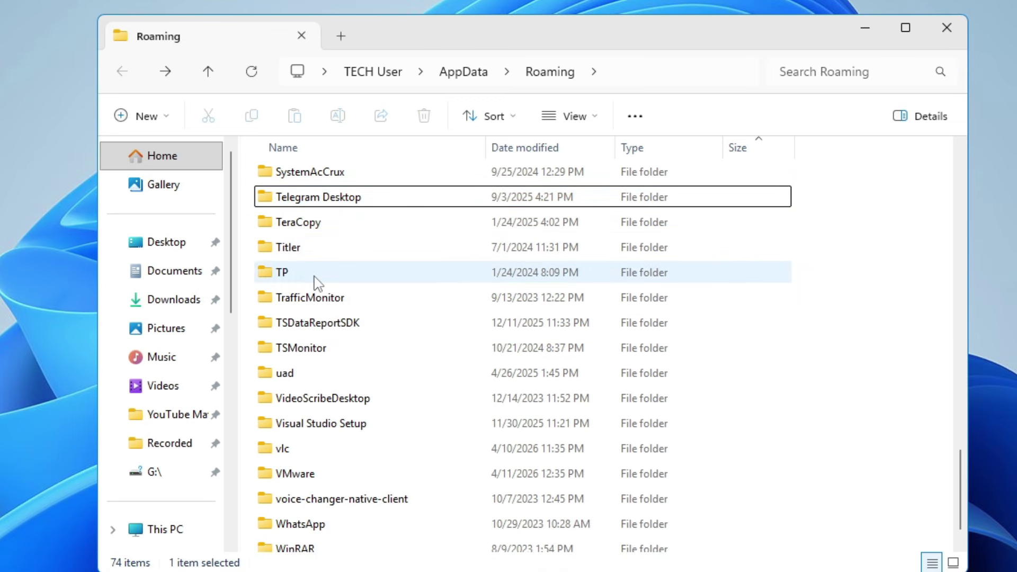
Look through the rest of Roaming for leftover app folders and open AppData's Local folder.
scroll(317, 280, "up", 2)
scroll(316, 281, "up", 2)
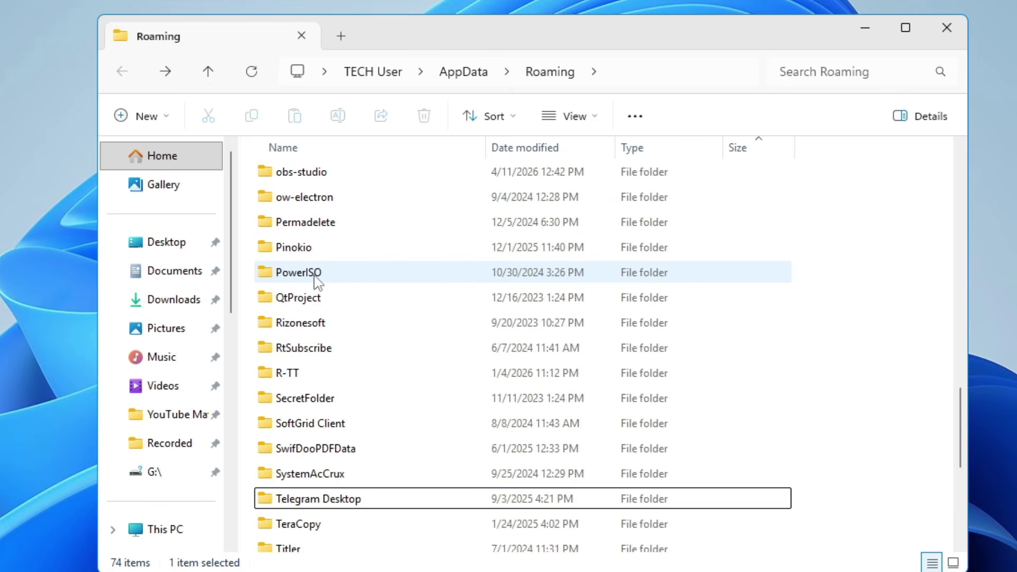
scroll(316, 281, "up", 6)
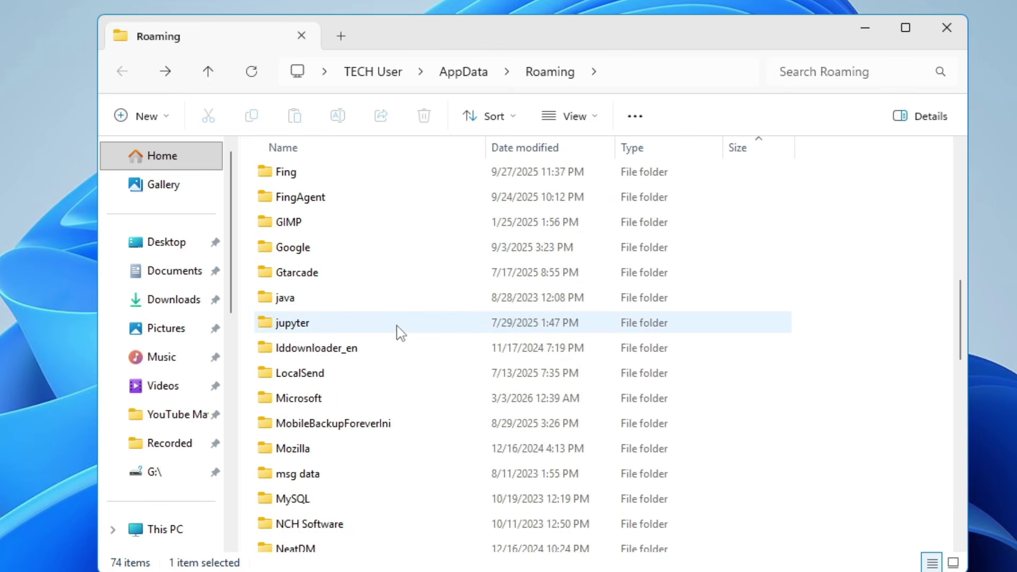
left_click(464, 82)
double_click(325, 177)
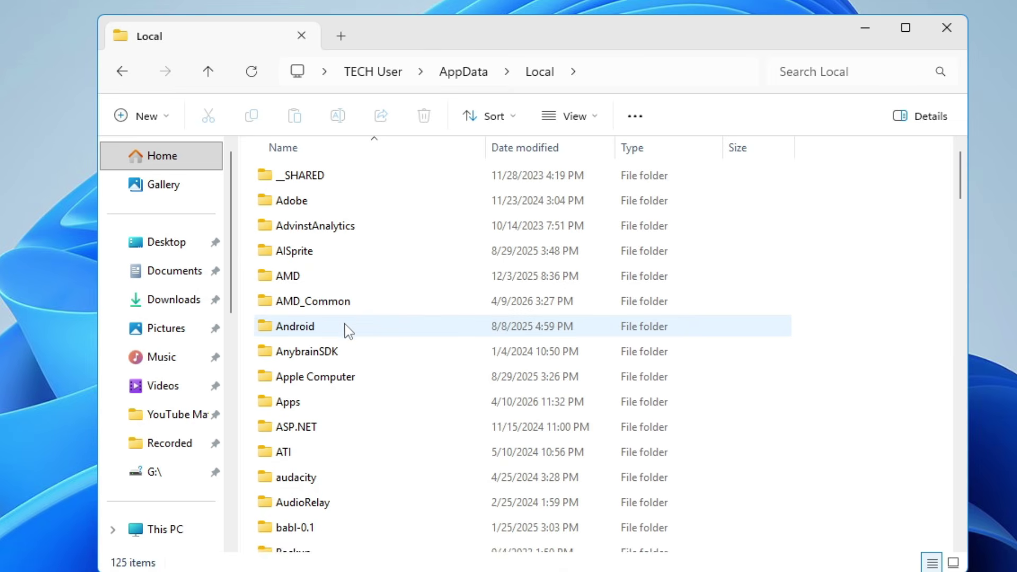
Check the size of the CapCut folder in Local and permanently delete the folder.
scroll(341, 339, "down", 5)
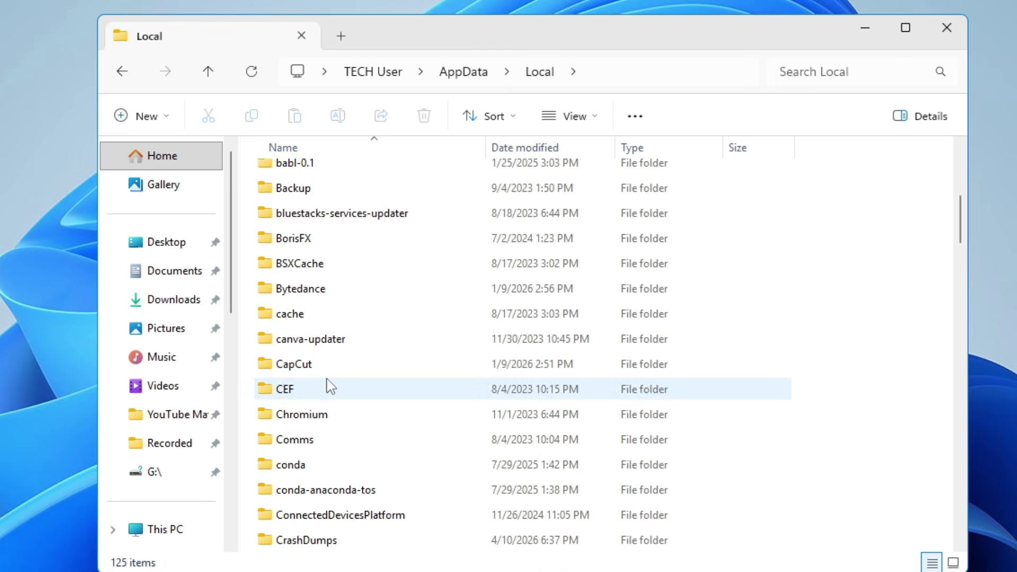
left_click(326, 372)
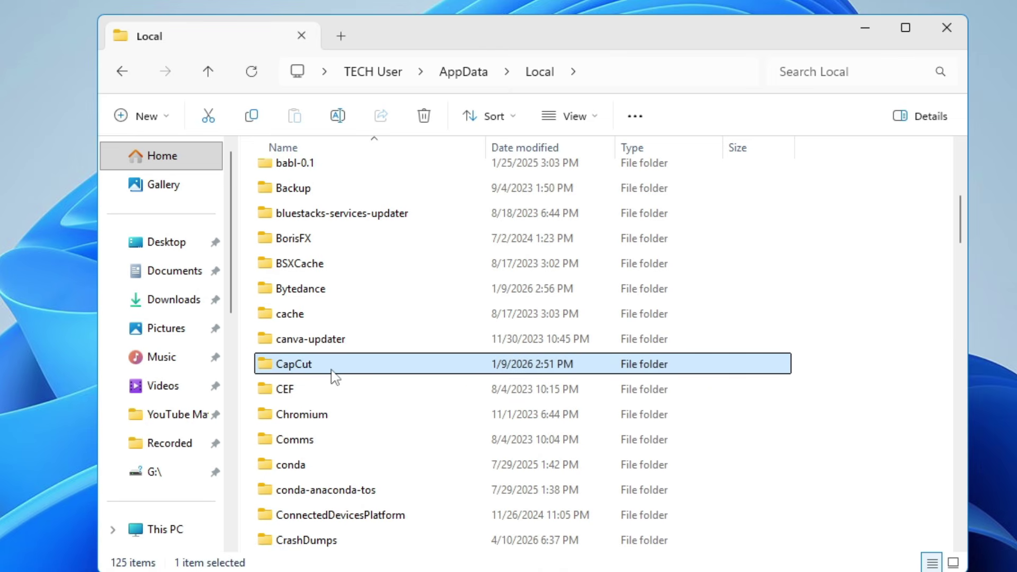
mouse_move(331, 371)
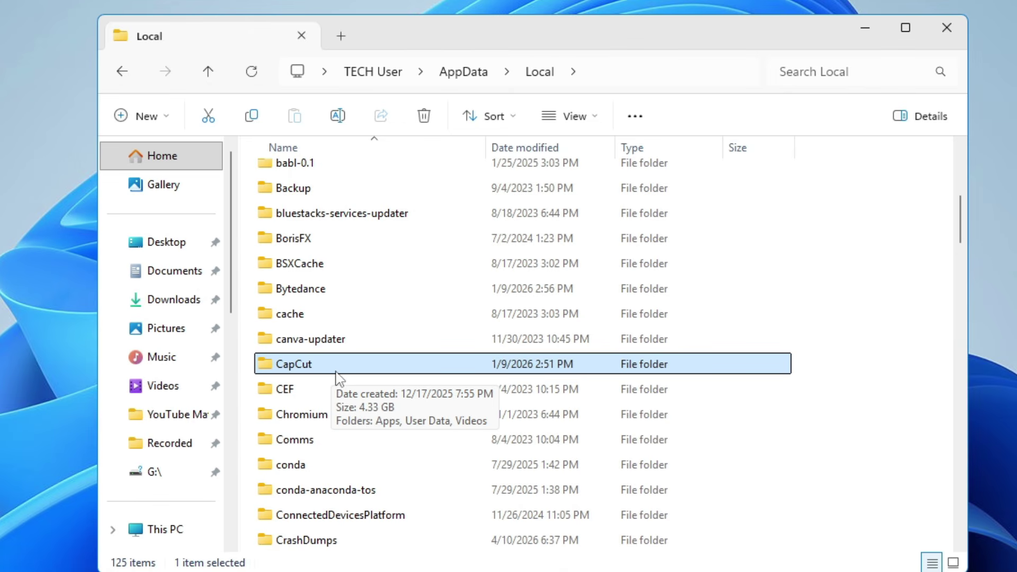
key("shift+Delete")
key("Return")
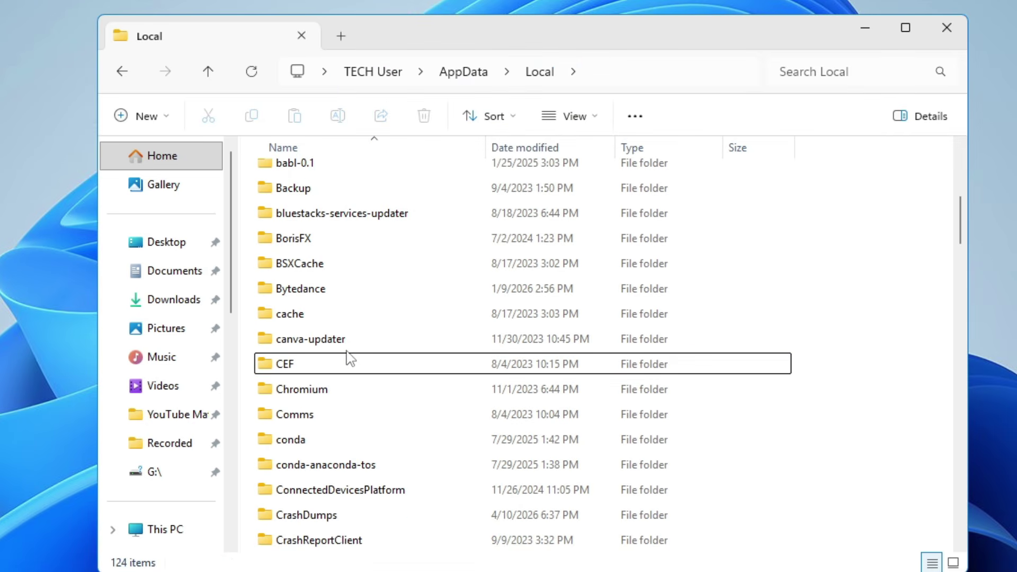
Look through more of the Local folder for leftovers and check the C: drive's free space in This PC.
scroll(347, 349, "down", 5)
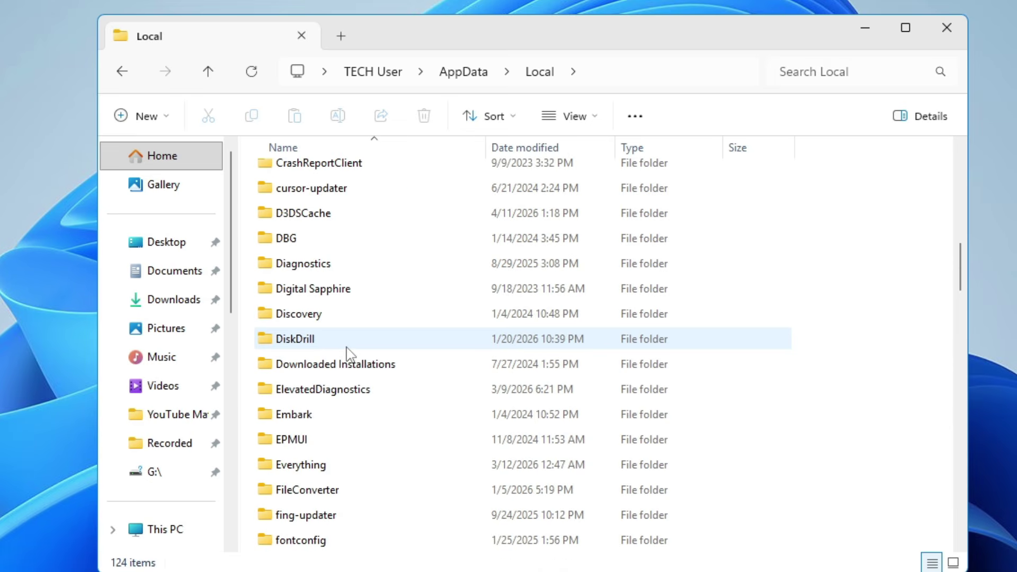
scroll(344, 389, "down", 1)
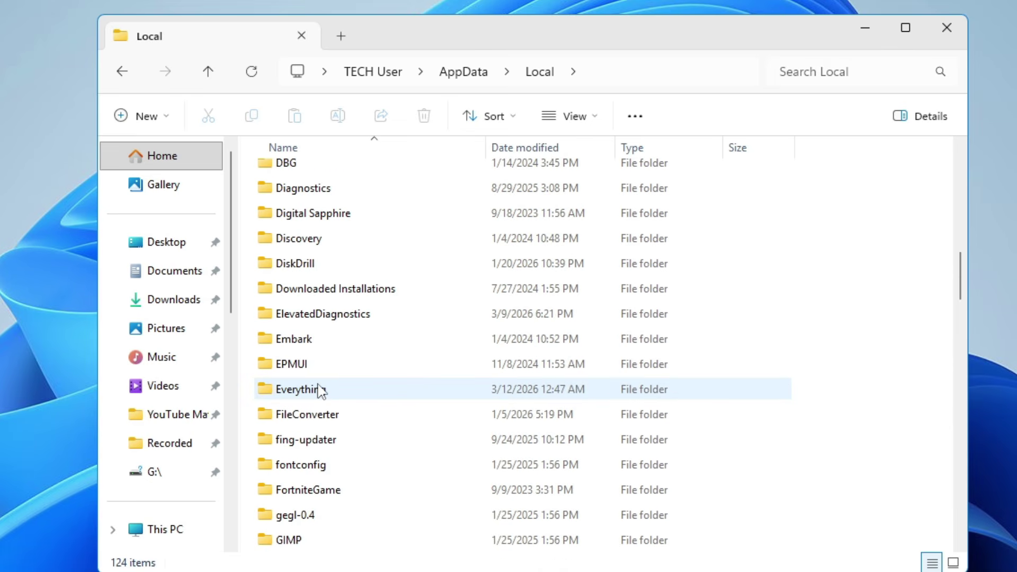
scroll(325, 353, "down", 2)
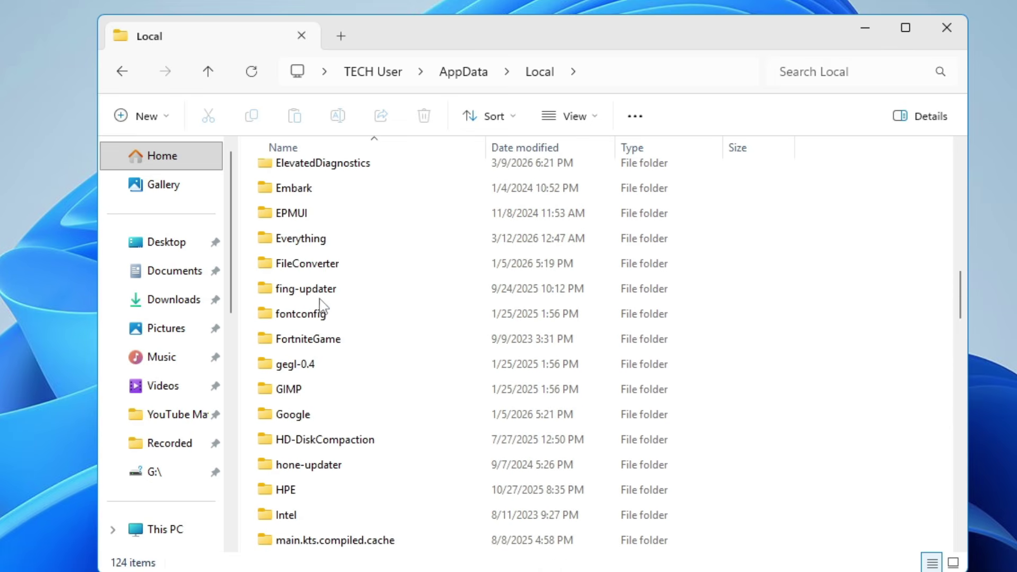
scroll(361, 270, "down", 1)
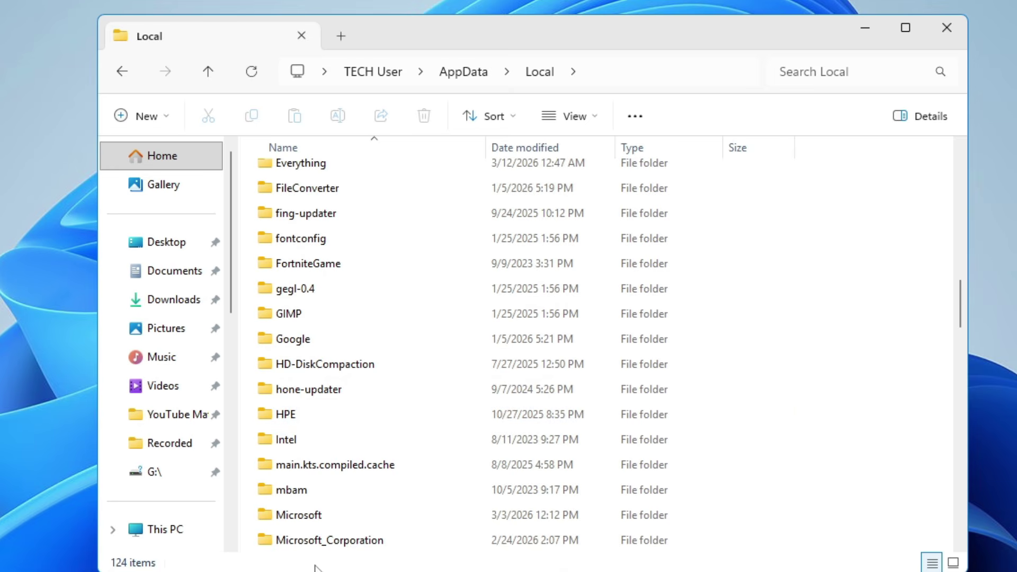
left_click(168, 536)
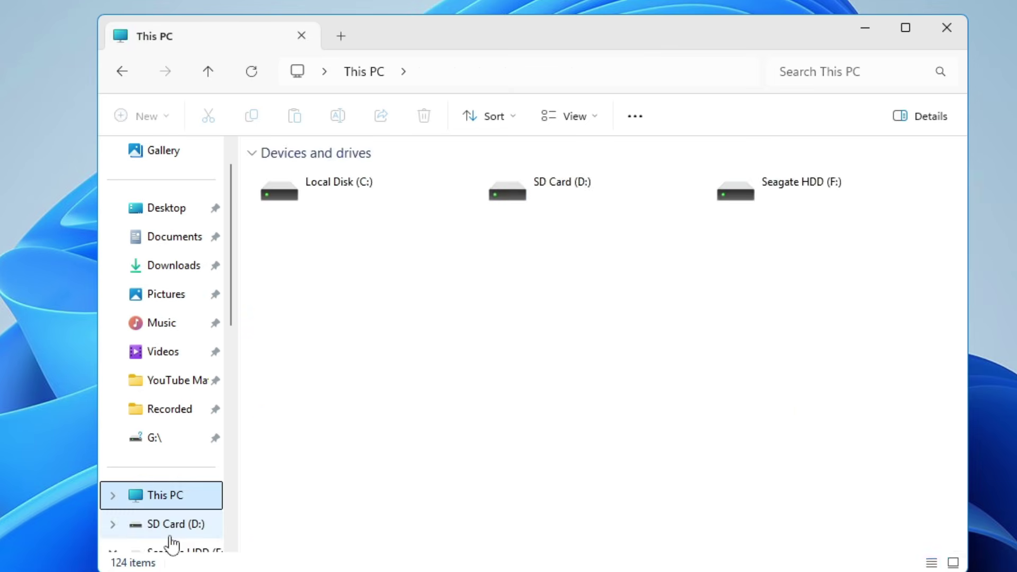
left_click(317, 241)
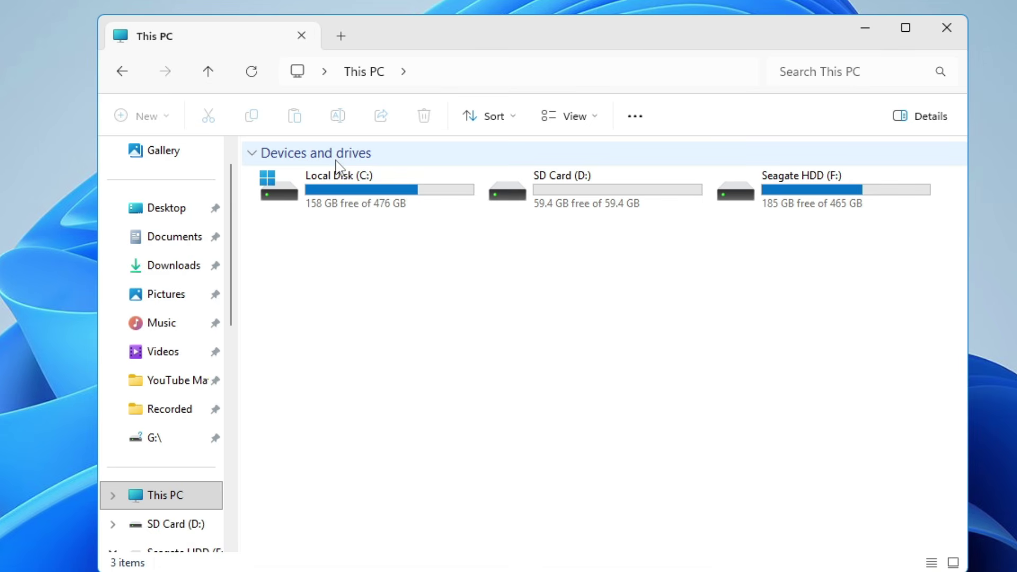
Minimize the file window and open the Windows Temp folder by running "temp".
left_click(875, 26)
right_click(351, 542)
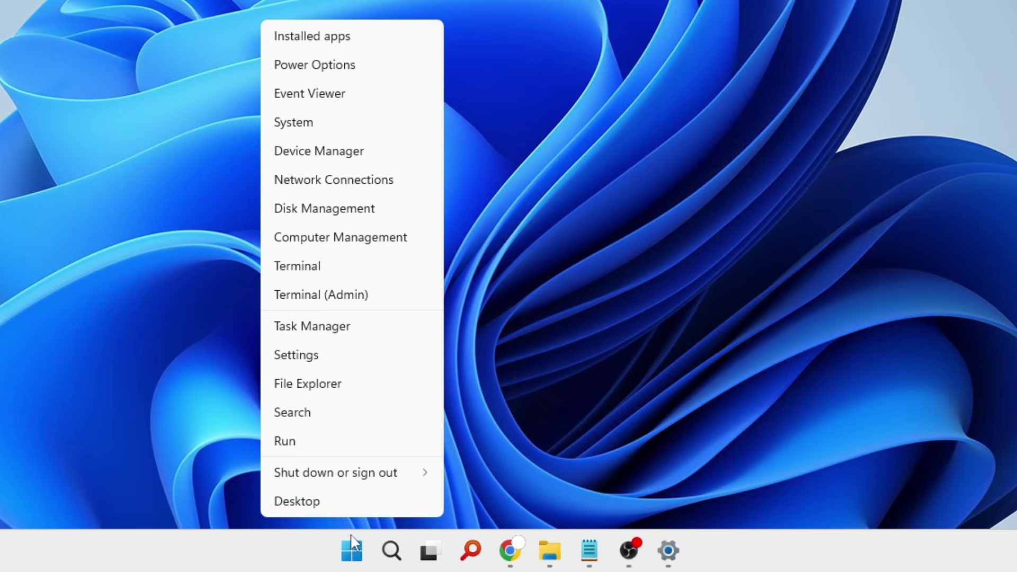
left_click(313, 442)
type("temp")
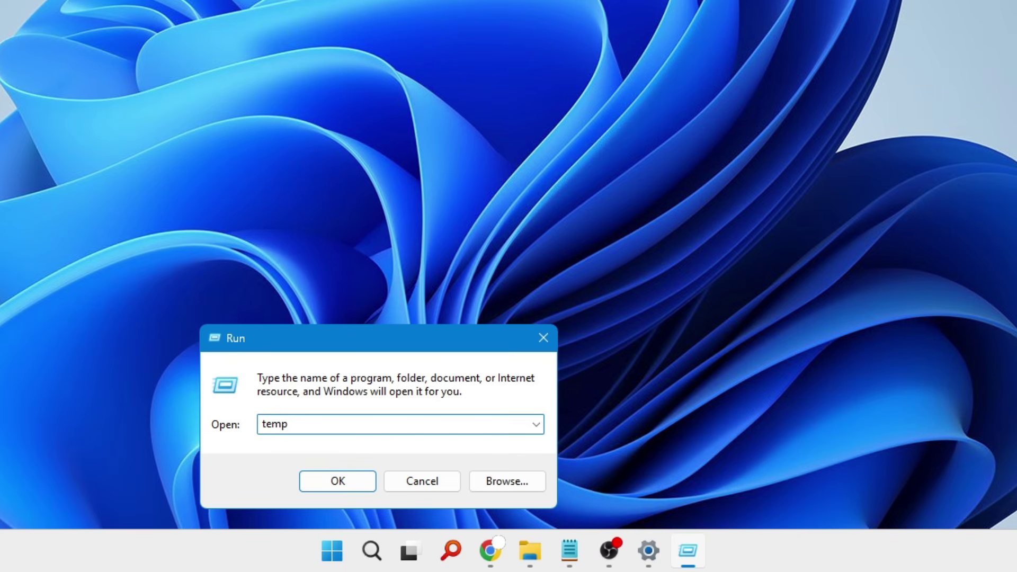
key("Return")
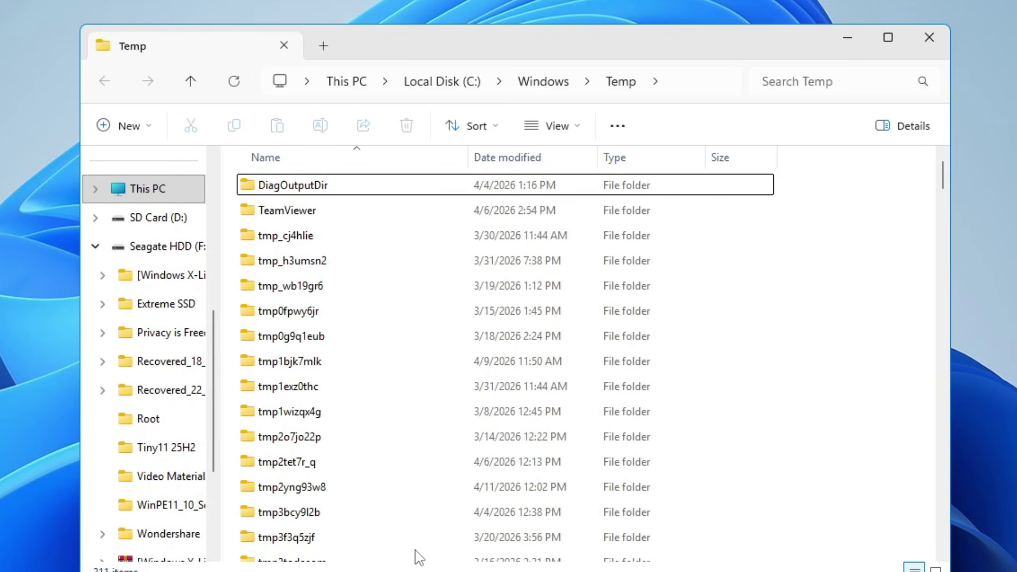
Permanently delete everything in the Windows Temp folder, granting administrator permission and skipping all items that are in use.
key("ctrl+a")
key("shift+Delete")
key("Return")
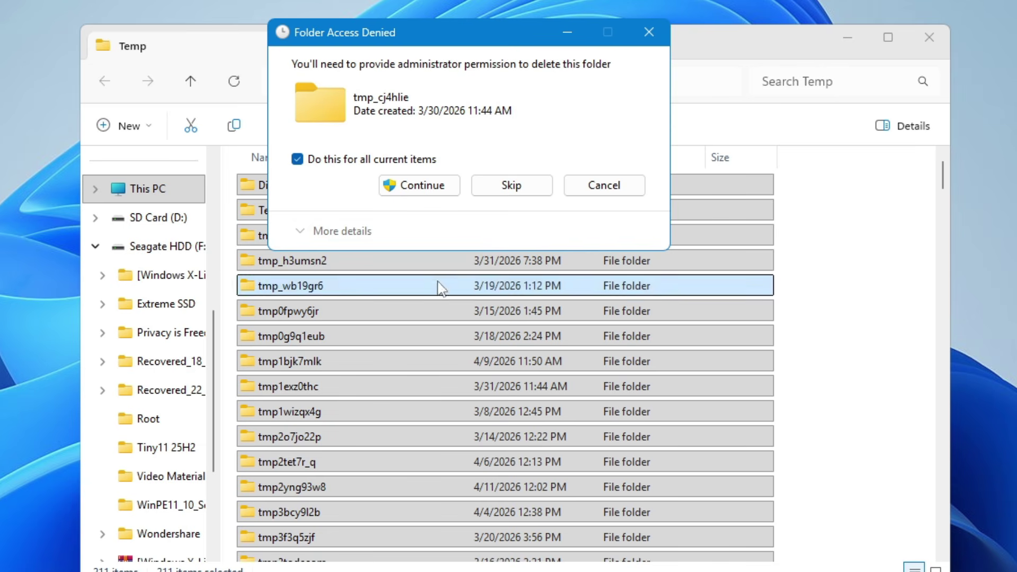
left_click(452, 191)
left_click(297, 199)
left_click(512, 226)
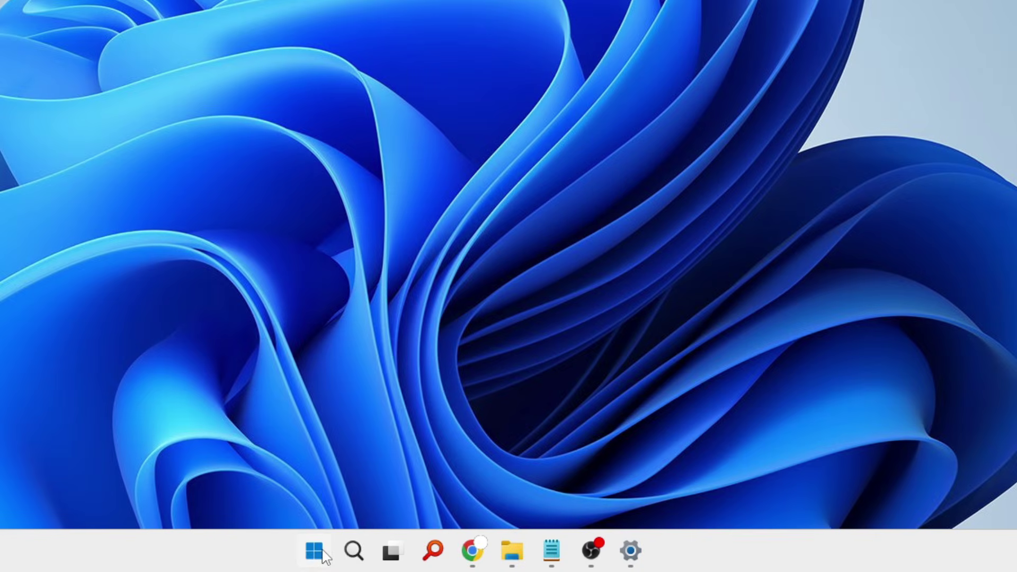
Open the user's own temporary files folder by running "%temp%".
right_click(315, 550)
left_click(272, 448)
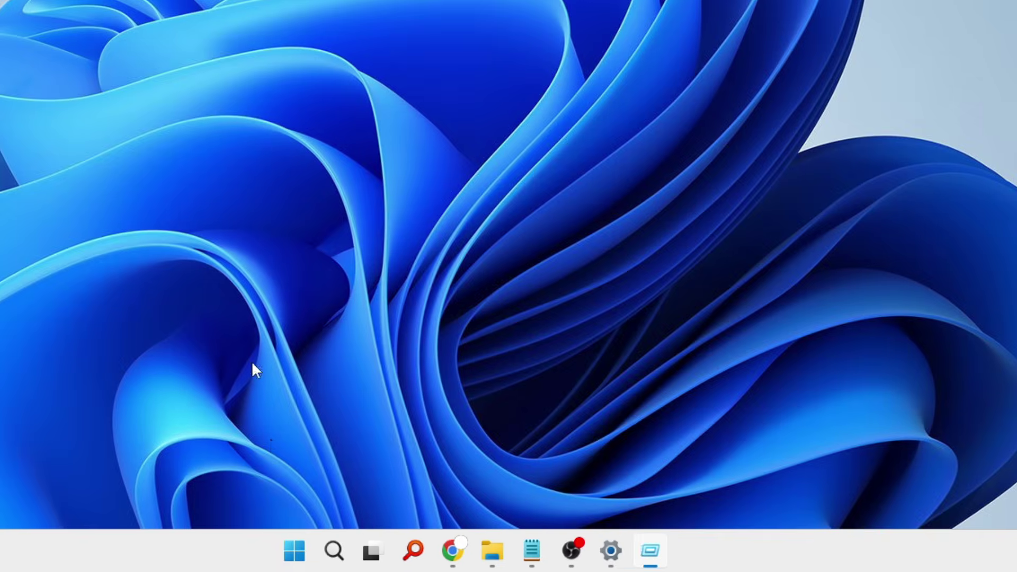
type("%temp%")
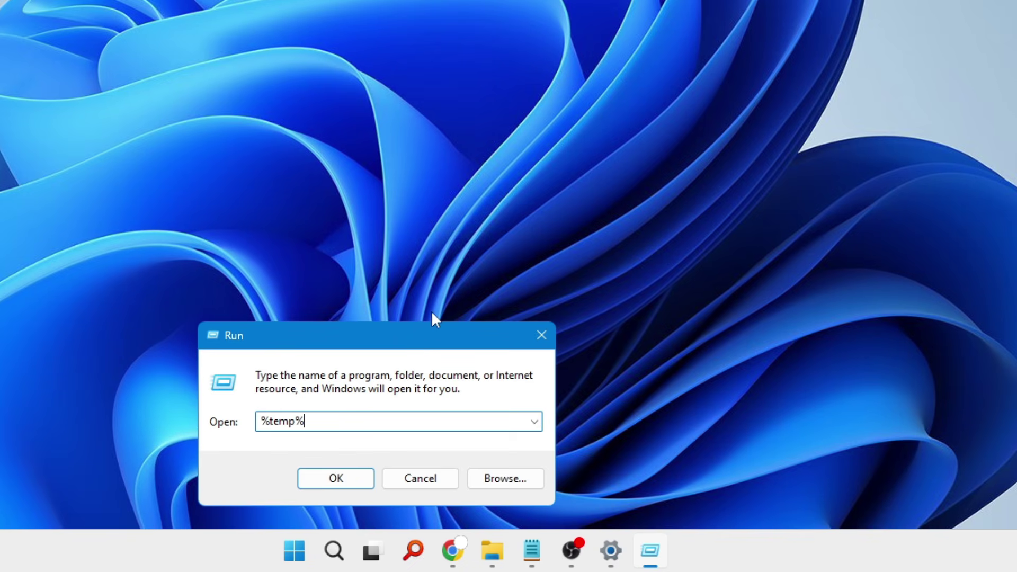
left_click(322, 481)
Permanently delete all items in the user's Temp folder, skipping every item that is in use.
key("ctrl+a")
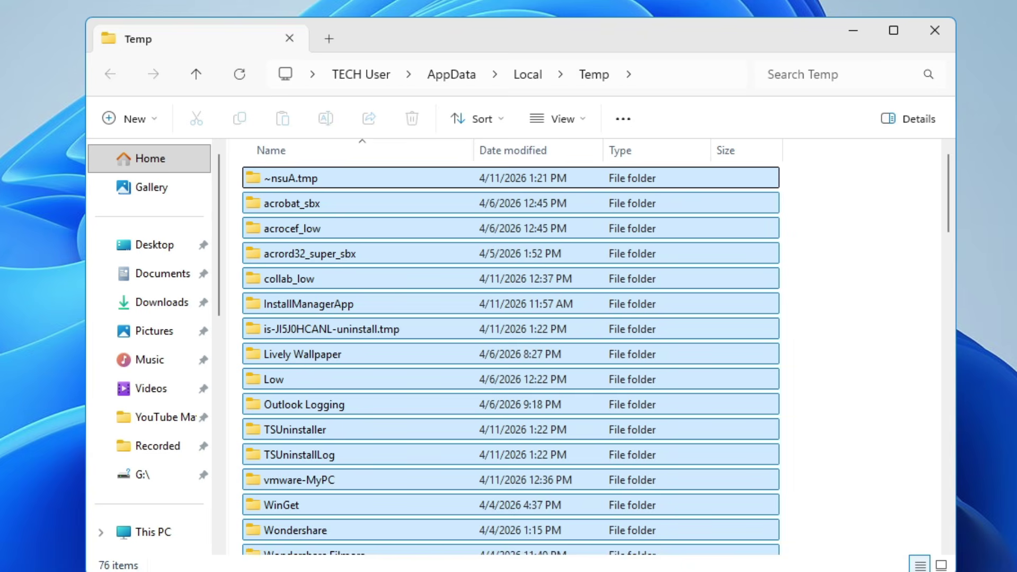
key("shift+Delete")
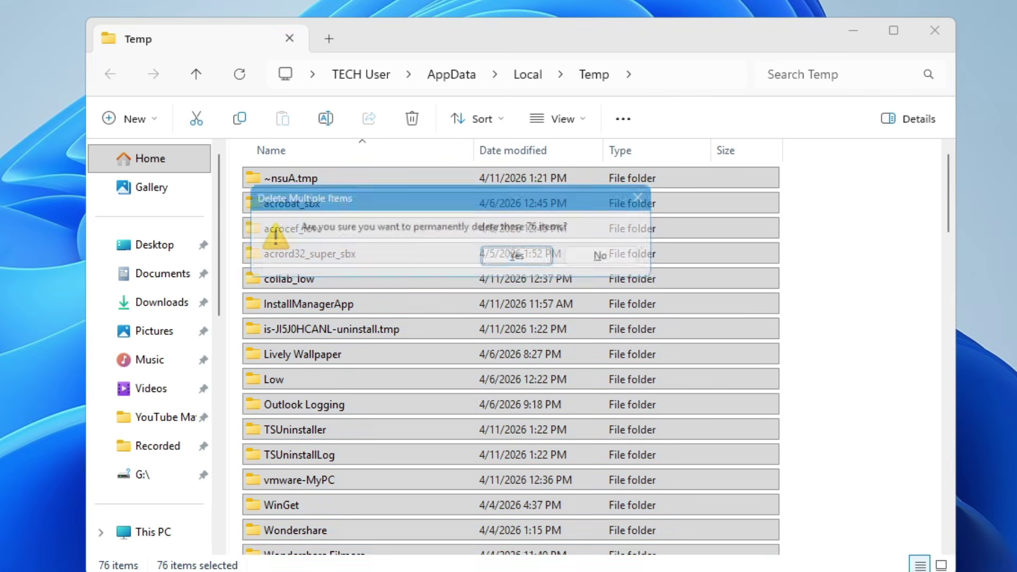
key("Return")
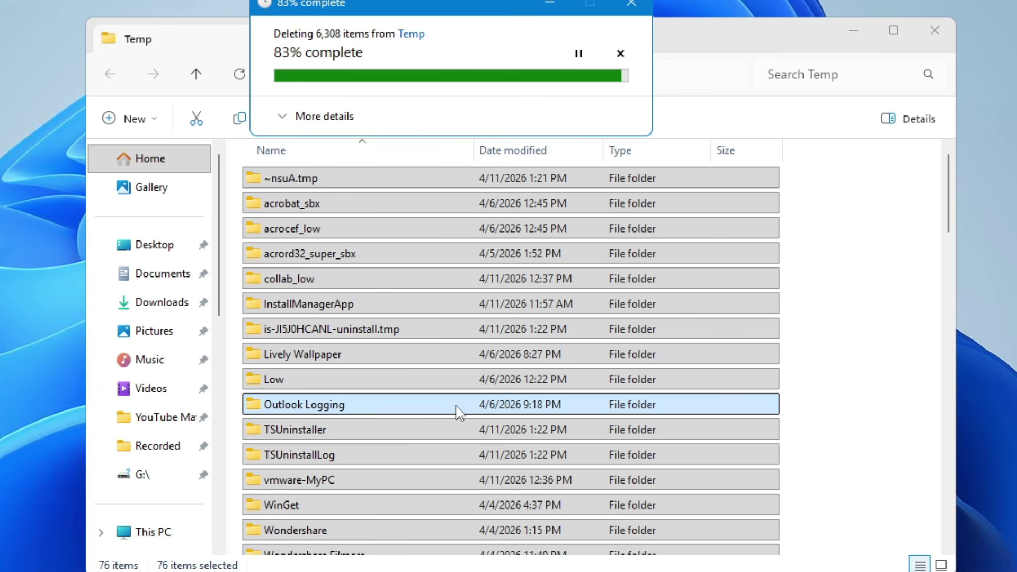
left_click(378, 170)
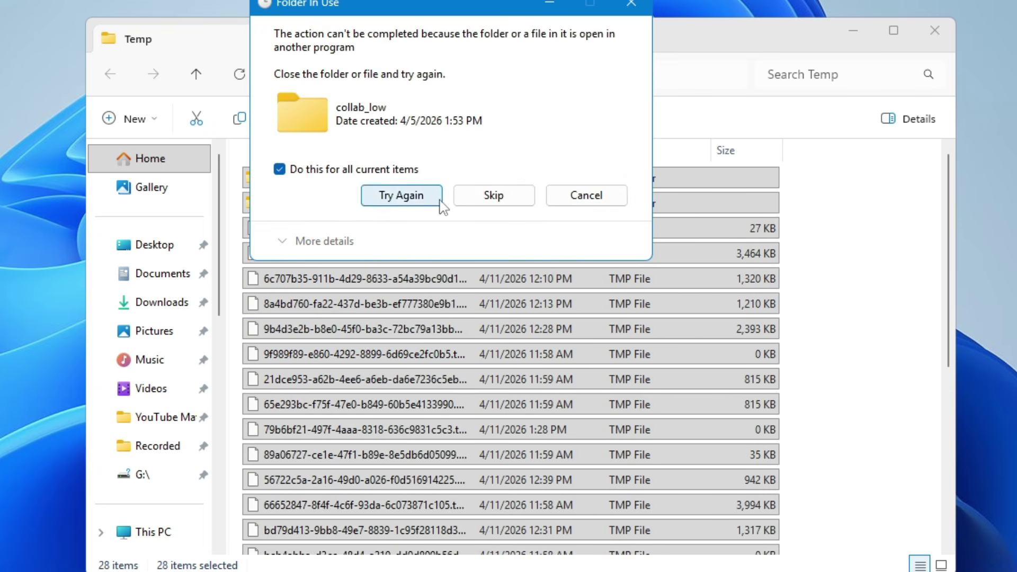
left_click(494, 196)
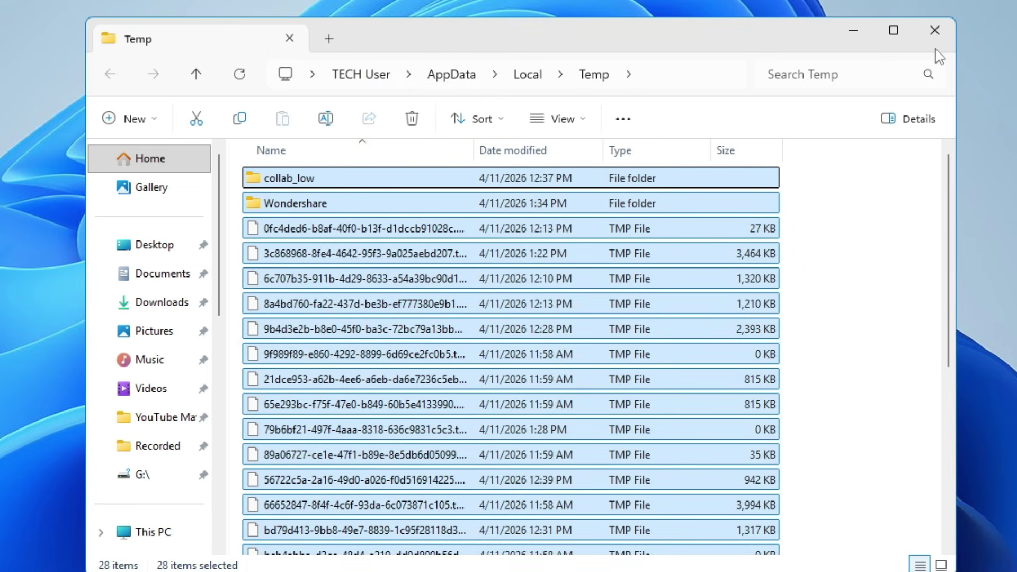
Close the Temp folder and recheck the C: drive's free space in a reloaded This PC view.
left_click(935, 33)
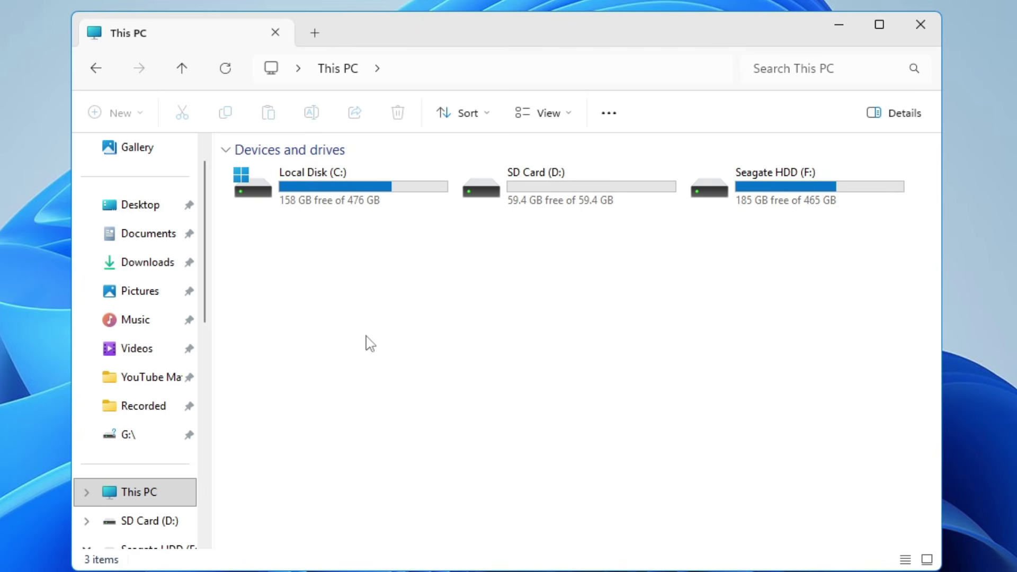
left_click(164, 525)
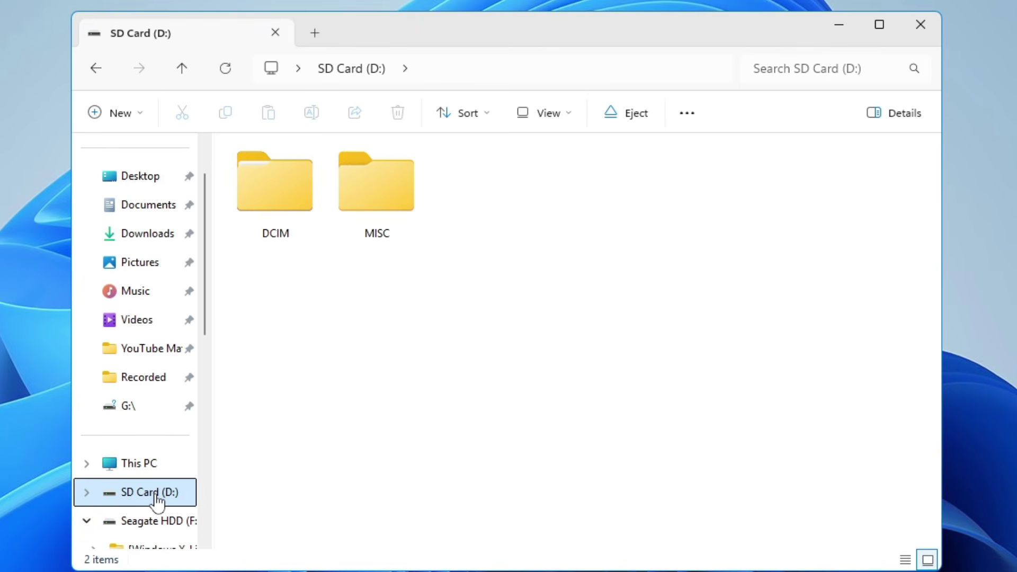
left_click(141, 468)
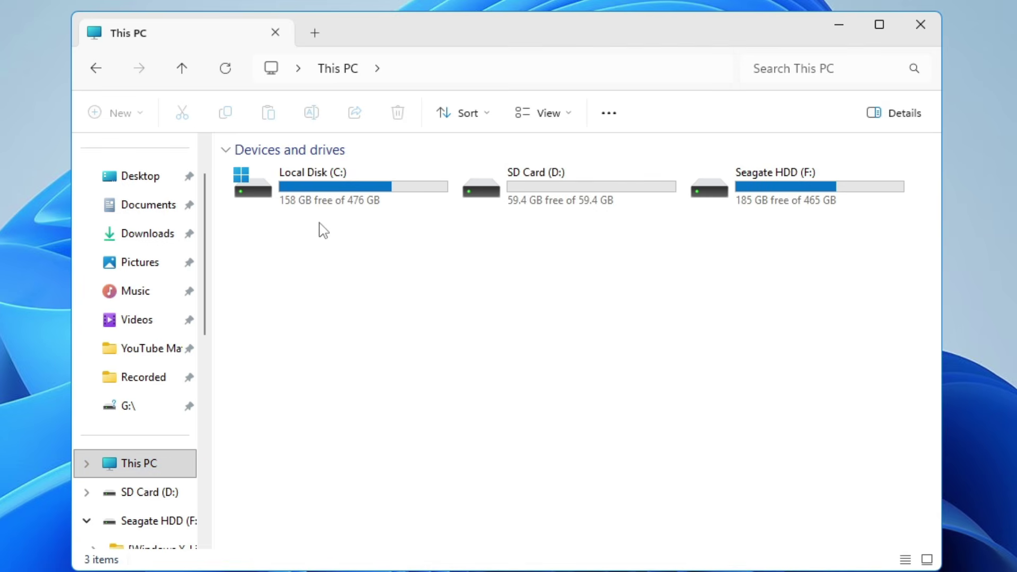